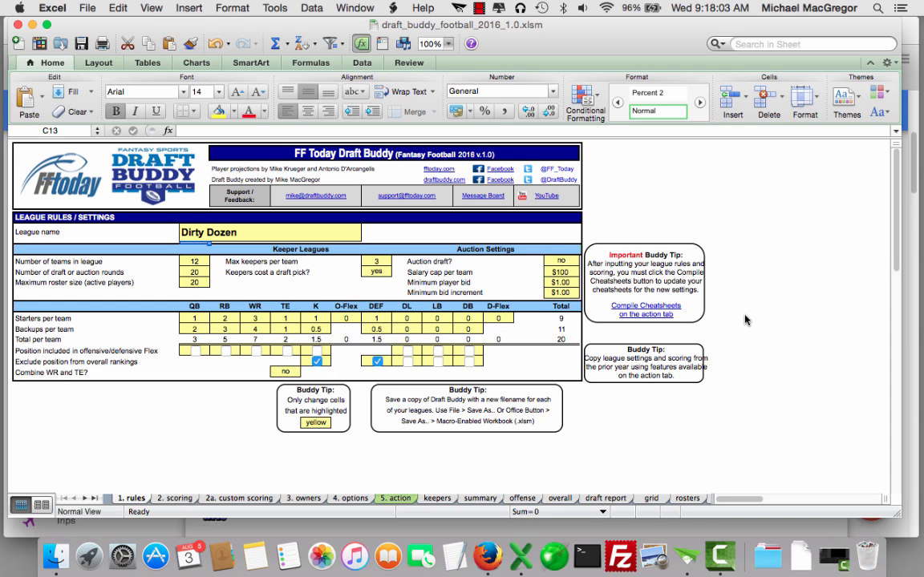
Step: Review the league name, maximum keepers per team and keeper draft-pick cost settings on the rules sheet
{"action": "left_click", "coordinate": [229, 232]}
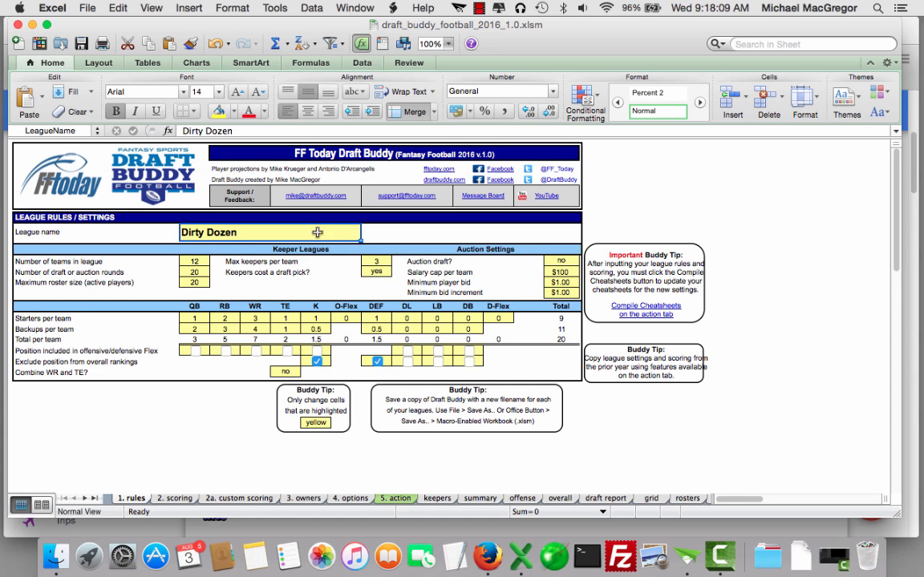
{"action": "left_click", "coordinate": [376, 262]}
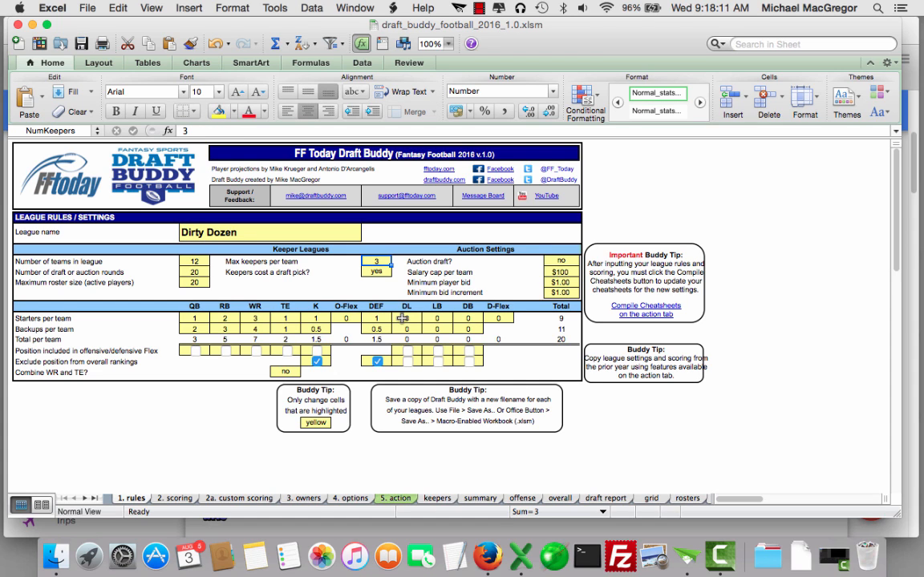
{"action": "key", "text": "Return"}
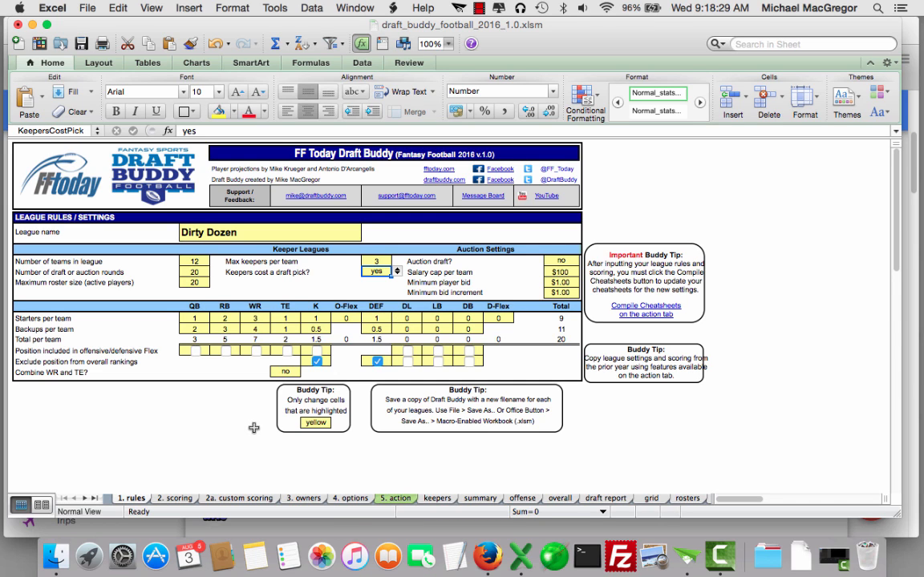
Step: Look over the action and owners sheets, ending on the keepers sheet's roster input table
{"action": "left_click", "coordinate": [396, 499]}
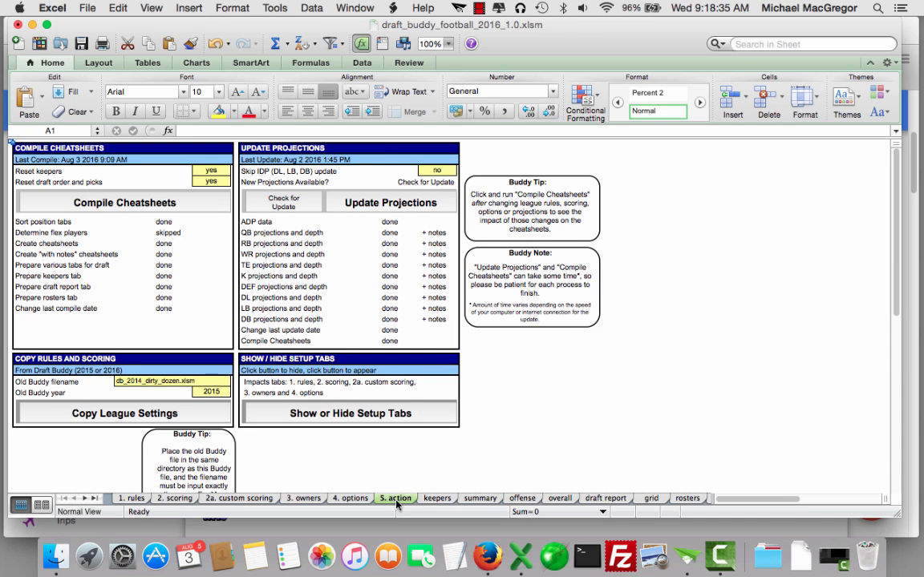
{"action": "left_click", "coordinate": [436, 498]}
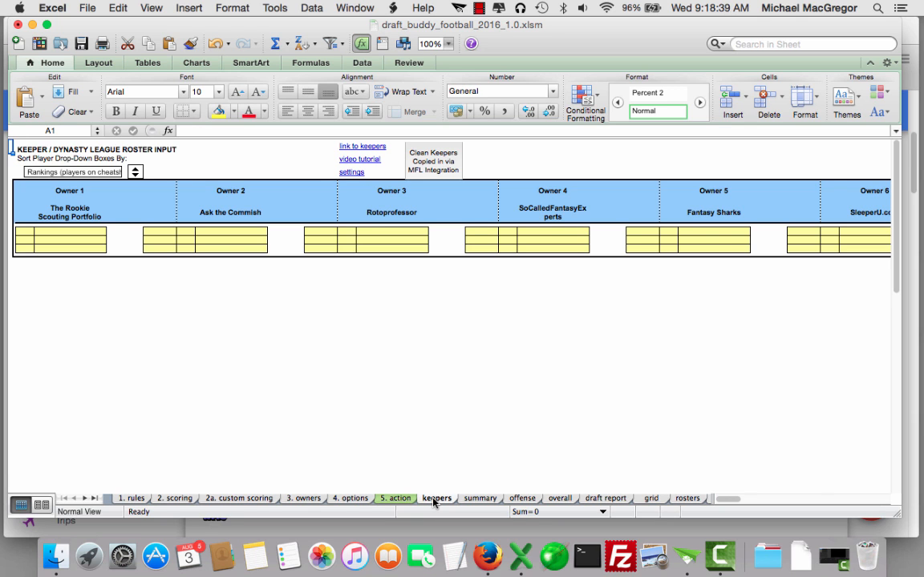
{"action": "left_click", "coordinate": [302, 499]}
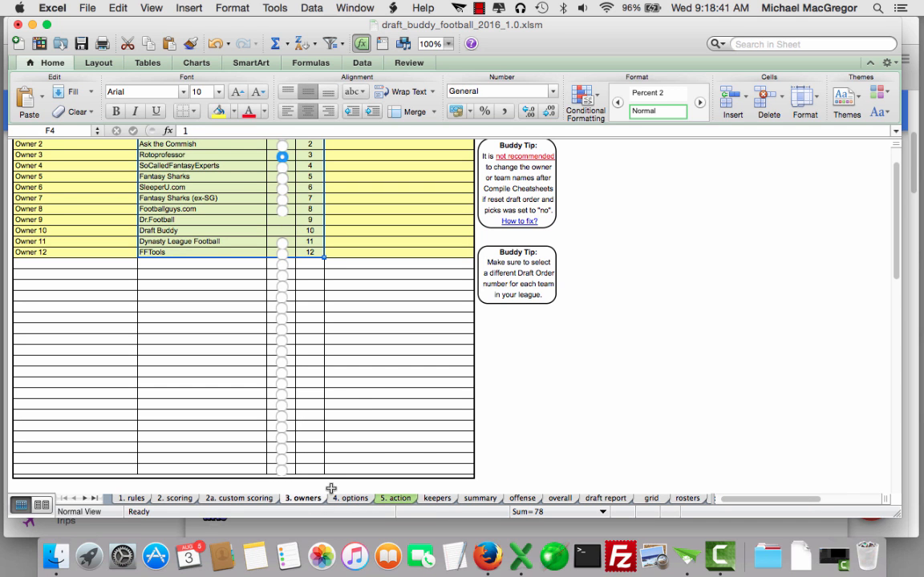
{"action": "scroll", "coordinate": [383, 376], "scroll_direction": "up", "scroll_amount": 3}
{"action": "left_click", "coordinate": [385, 383]}
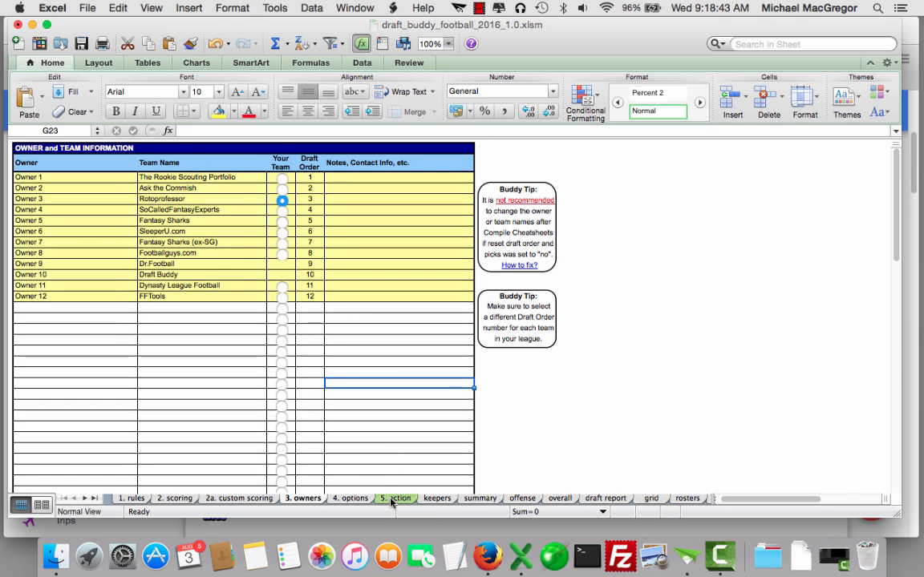
{"action": "left_click", "coordinate": [438, 499]}
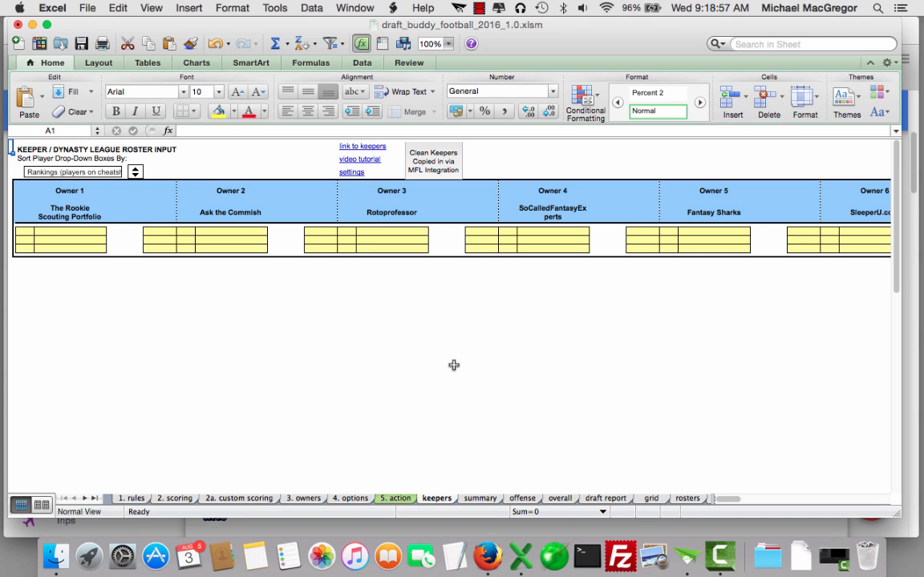
Step: Read the league trade email in Firefox, and check Excel's draft report against the draft order on the owners sheet
{"action": "left_click", "coordinate": [487, 555]}
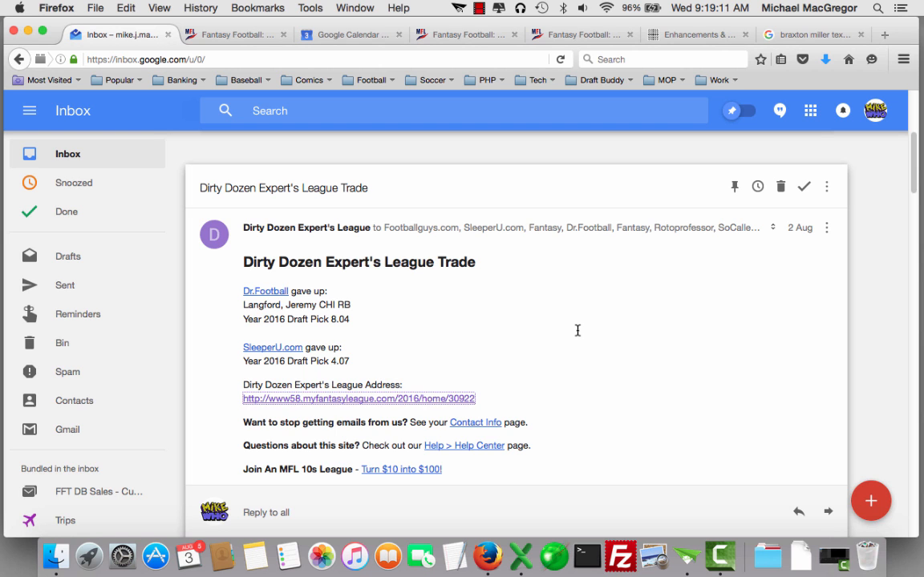
{"action": "left_click", "coordinate": [520, 556]}
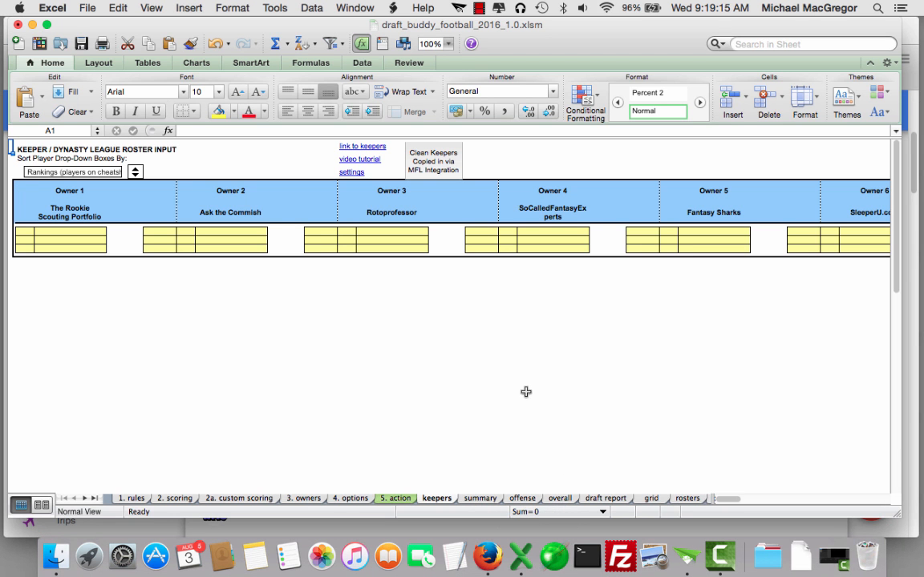
{"action": "left_click", "coordinate": [603, 499]}
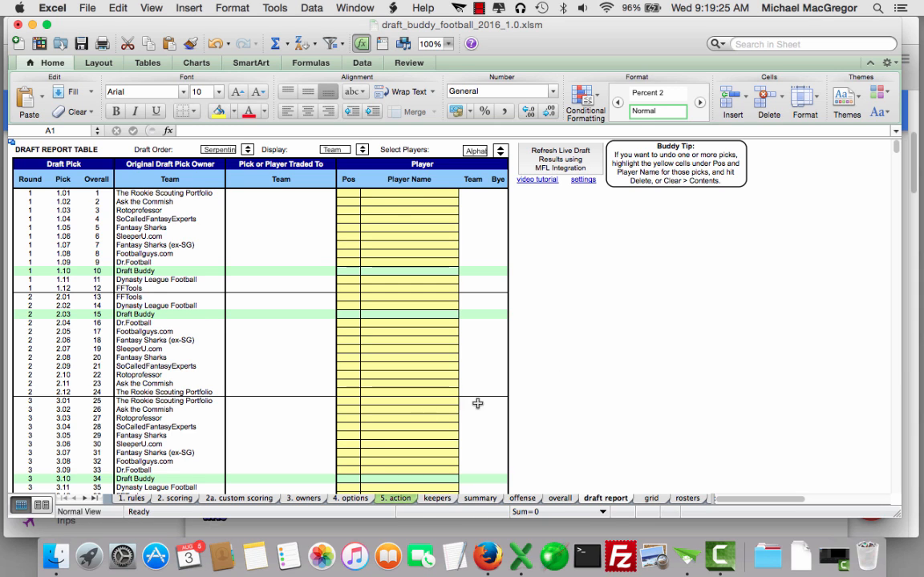
{"action": "left_click", "coordinate": [295, 499]}
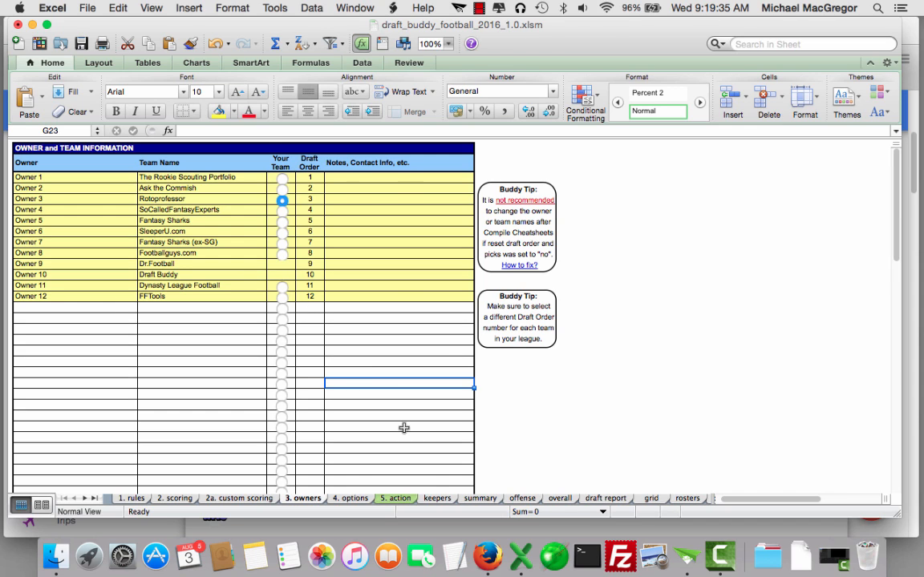
{"action": "left_click", "coordinate": [603, 499]}
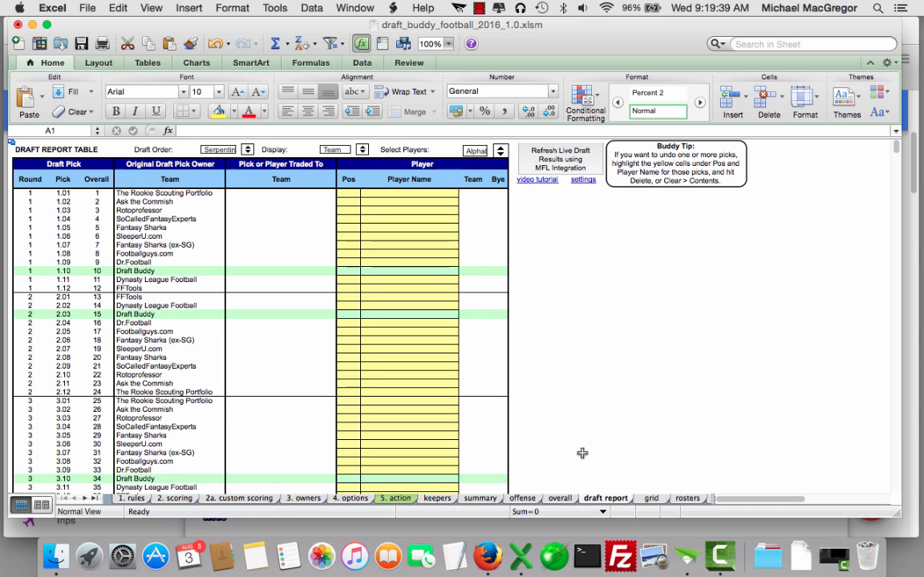
Step: Compare the draft order on the league site in Firefox with the original pick owners in Excel's draft report
{"action": "left_click", "coordinate": [485, 557]}
{"action": "left_click", "coordinate": [241, 35]}
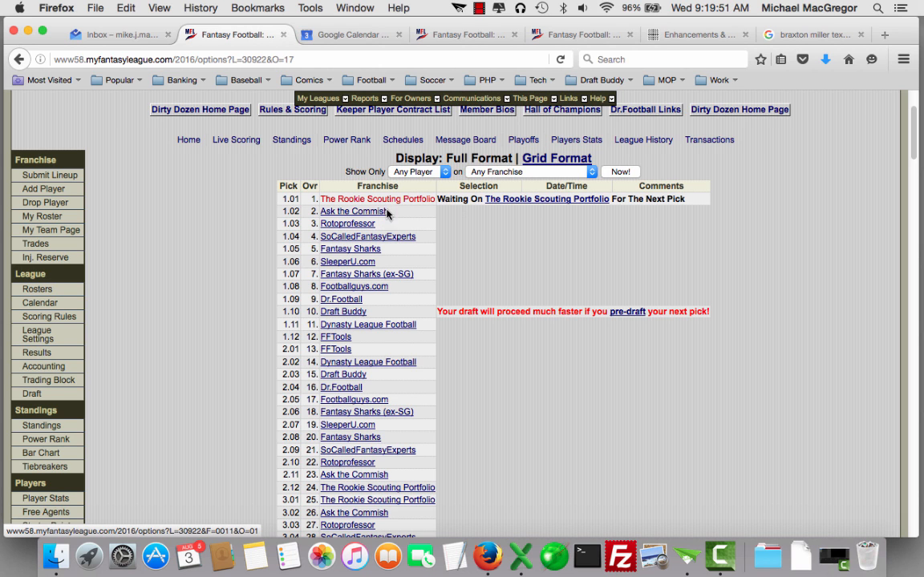
{"action": "left_click", "coordinate": [521, 556]}
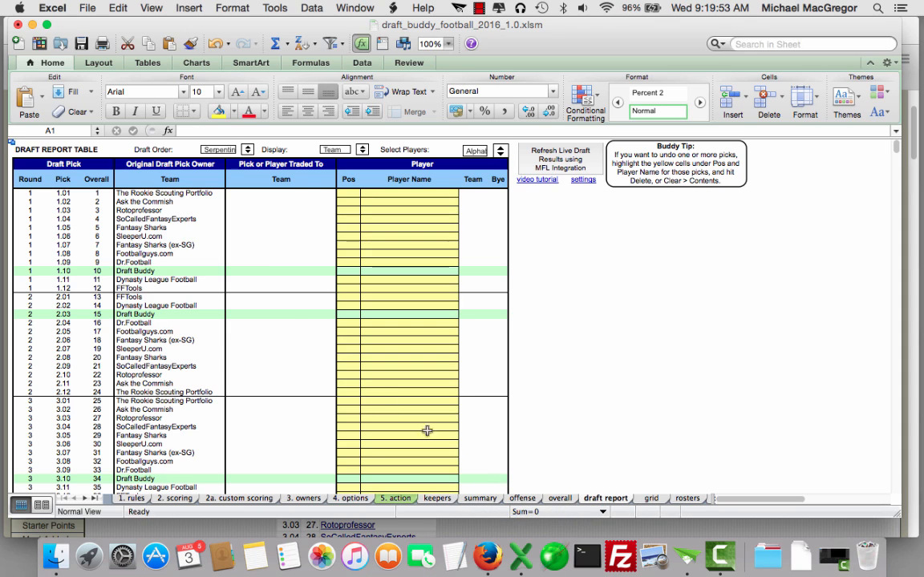
{"action": "left_click", "coordinate": [187, 194]}
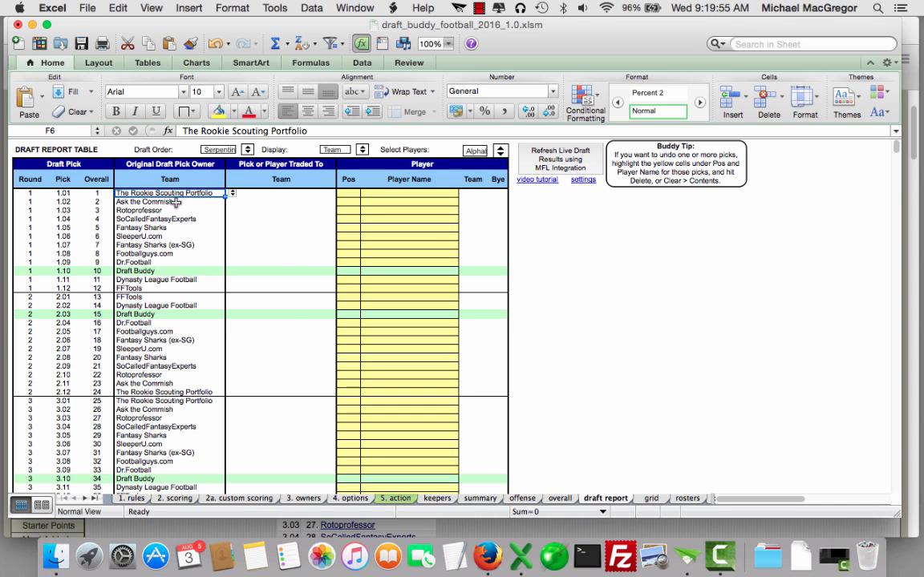
{"action": "left_click", "coordinate": [141, 271]}
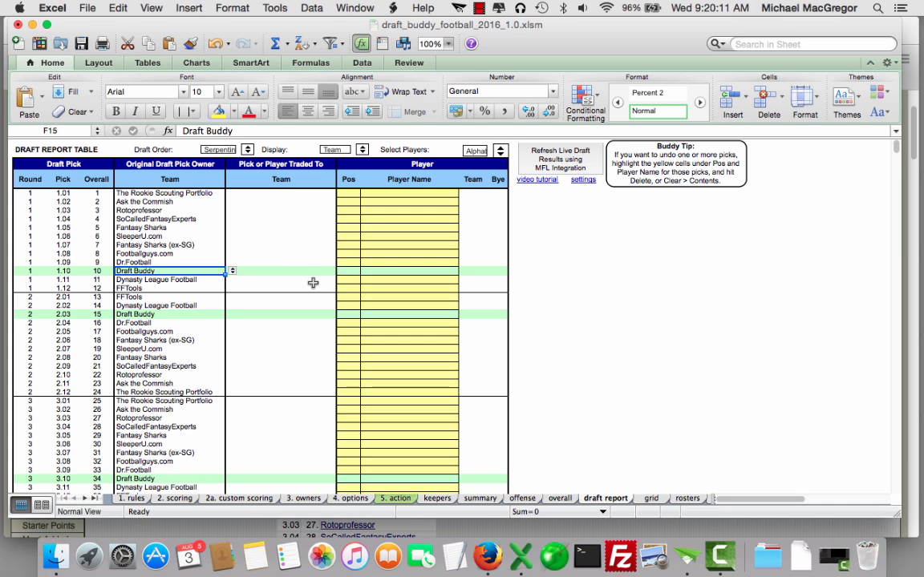
{"action": "scroll", "coordinate": [289, 284], "scroll_direction": "down", "scroll_amount": 1}
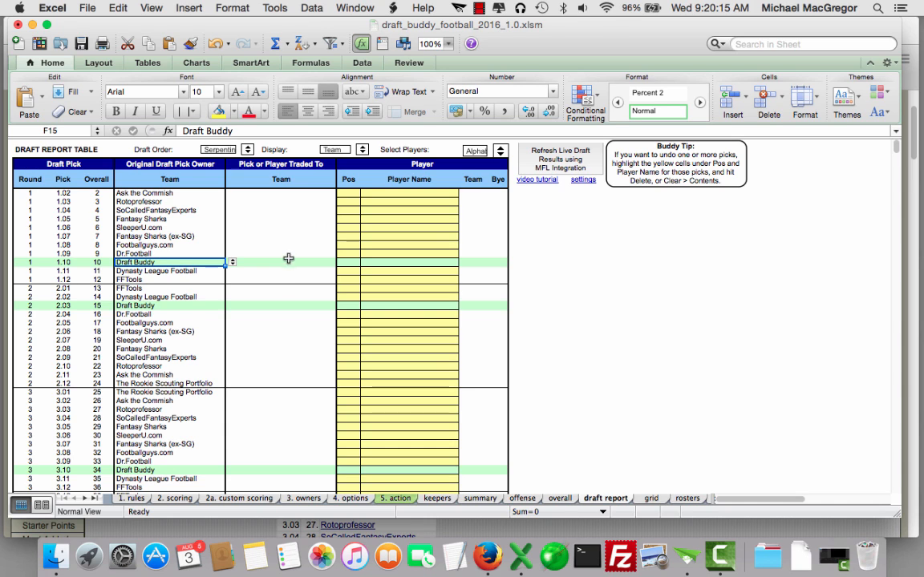
{"action": "scroll", "coordinate": [281, 229], "scroll_direction": "up", "scroll_amount": 1}
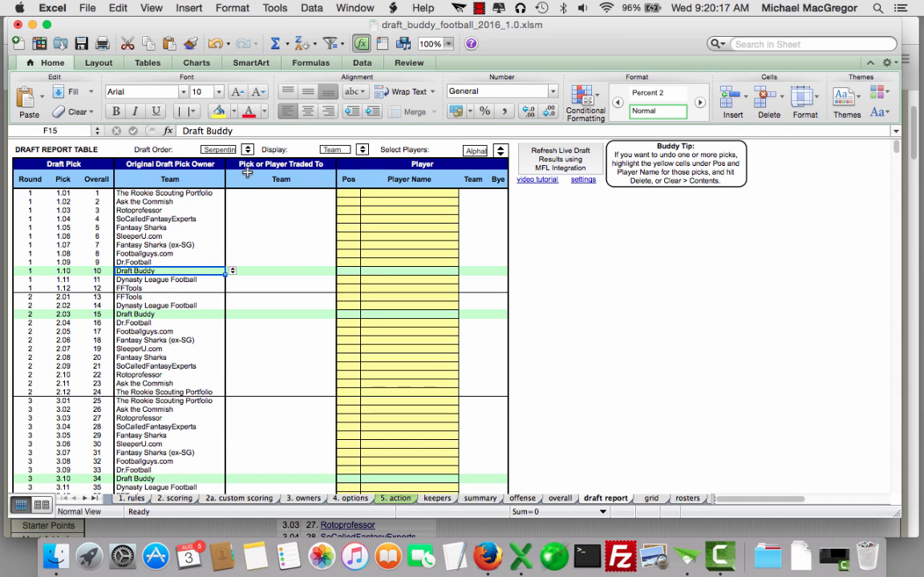
Step: Inspect the team choices available for the traded-to entry of pick 1.10 without assigning one
{"action": "left_click", "coordinate": [287, 272]}
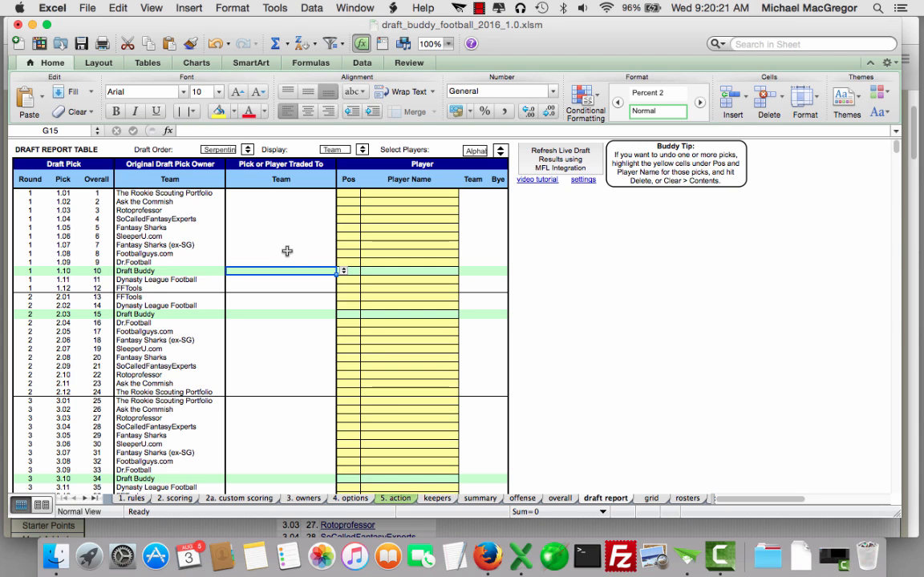
{"action": "left_click", "coordinate": [343, 272]}
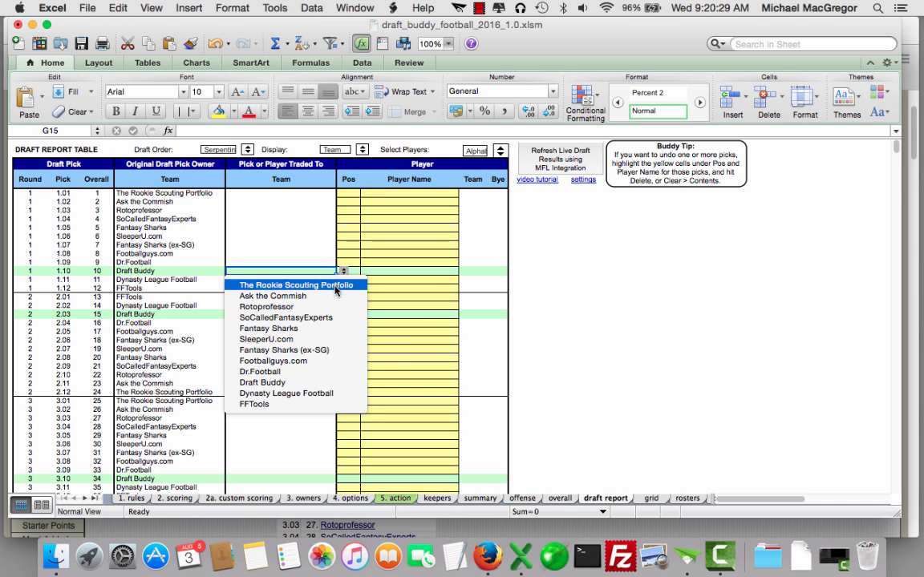
{"action": "left_click", "coordinate": [375, 273]}
{"action": "left_click", "coordinate": [377, 271]}
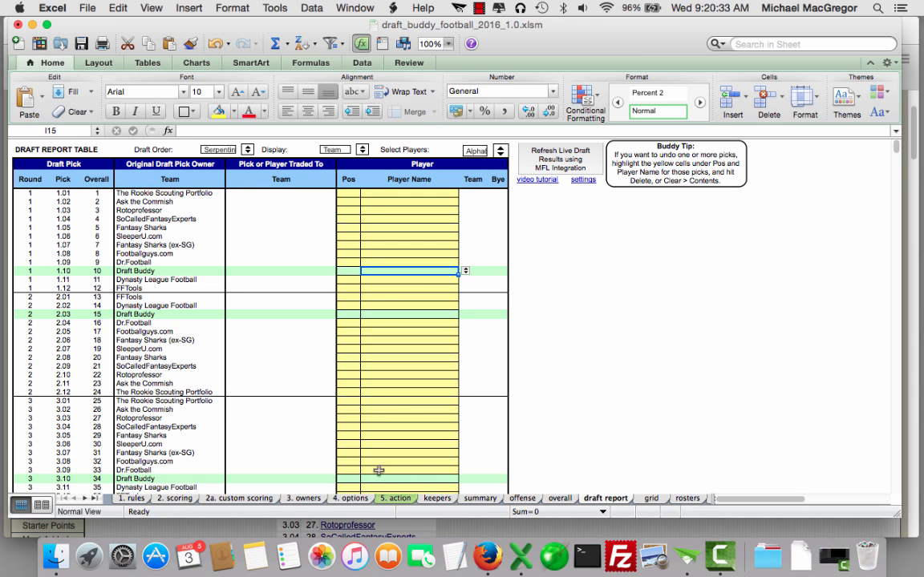
Step: Consult the league trade email in Firefox and record pick 4.07 as traded to Dr.Football in Excel's draft report
{"action": "left_click", "coordinate": [488, 557]}
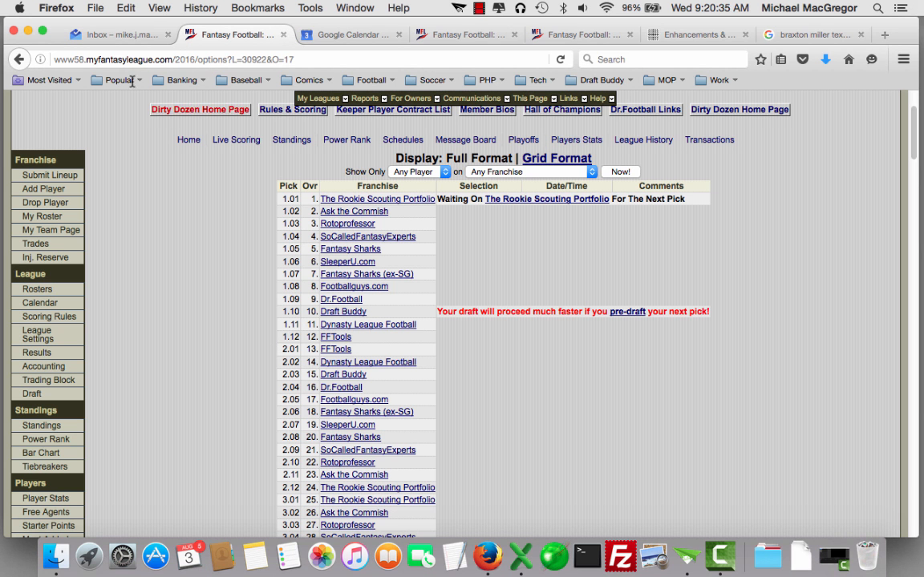
{"action": "left_click", "coordinate": [104, 34]}
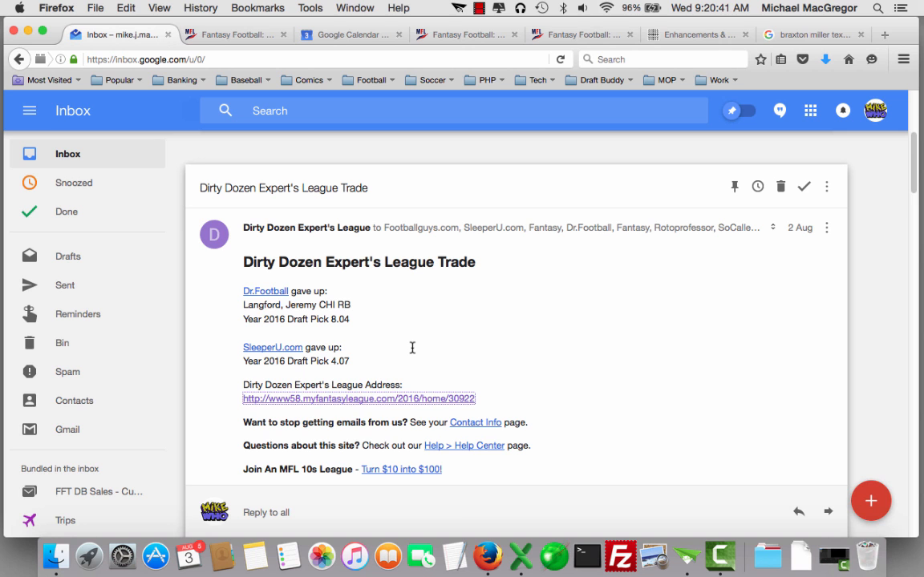
{"action": "left_click", "coordinate": [525, 564]}
{"action": "scroll", "coordinate": [285, 315], "scroll_direction": "down", "scroll_amount": 5}
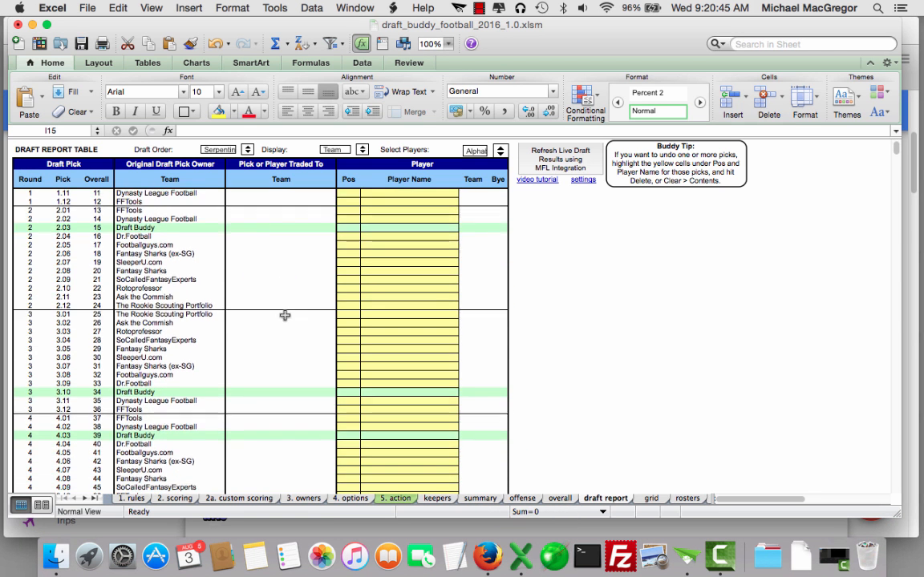
{"action": "scroll", "coordinate": [285, 315], "scroll_direction": "down", "scroll_amount": 5}
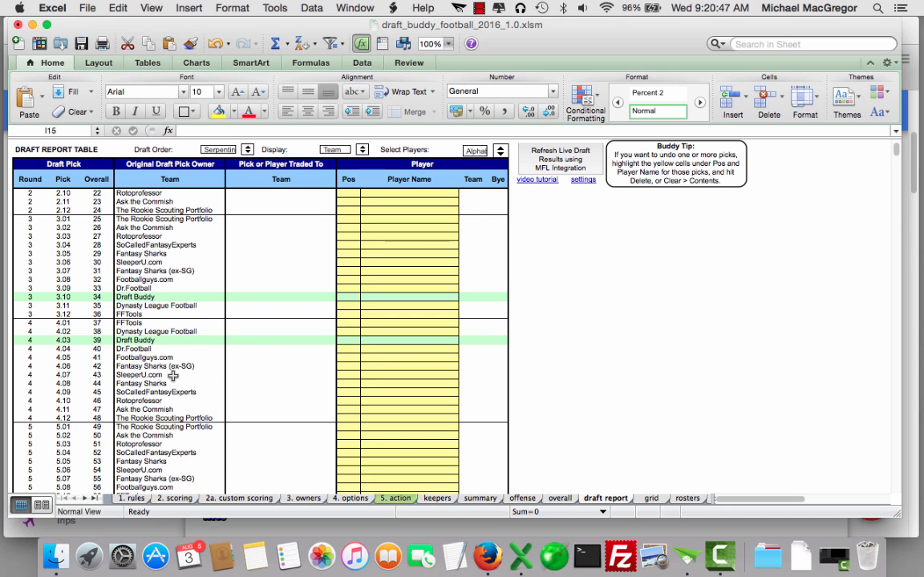
{"action": "left_click", "coordinate": [172, 376]}
{"action": "left_click", "coordinate": [310, 377]}
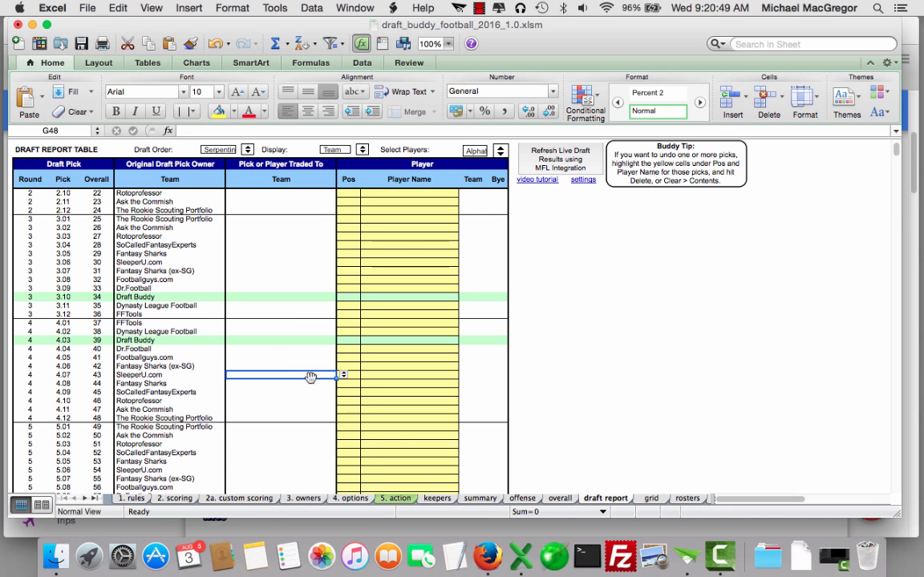
{"action": "left_click", "coordinate": [343, 375]}
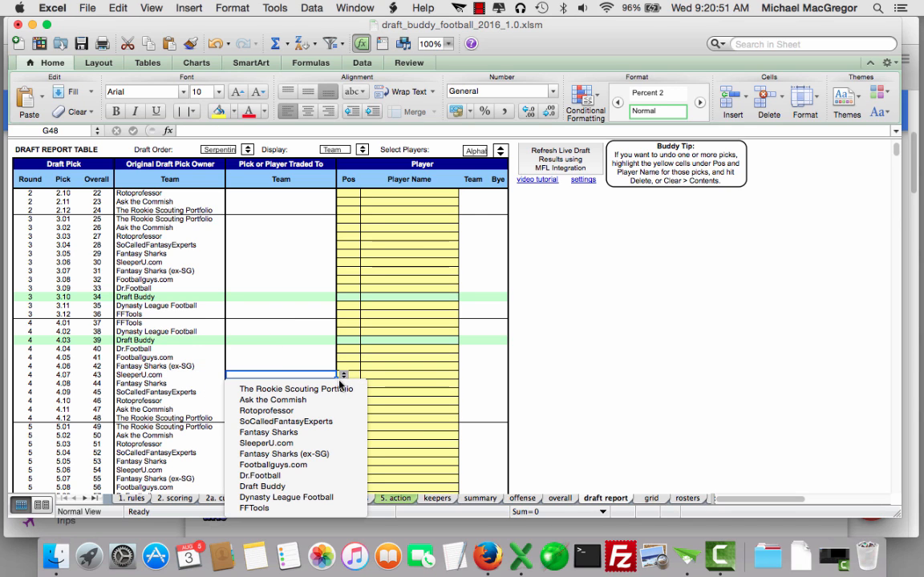
{"action": "key", "text": "Escape"}
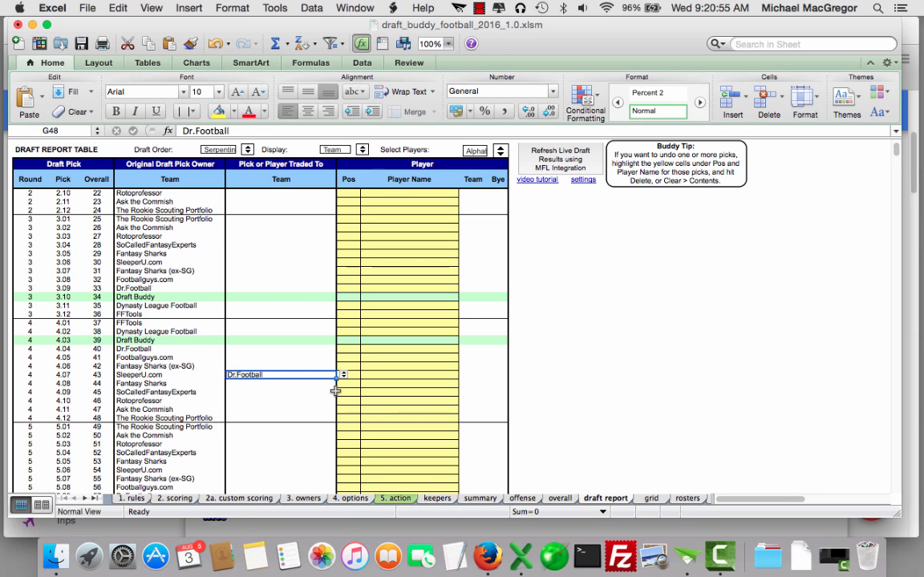
Step: Recheck the trade email in Firefox and record pick 8.04 as traded to SleeperU.com in Excel's draft report
{"action": "left_click", "coordinate": [487, 556]}
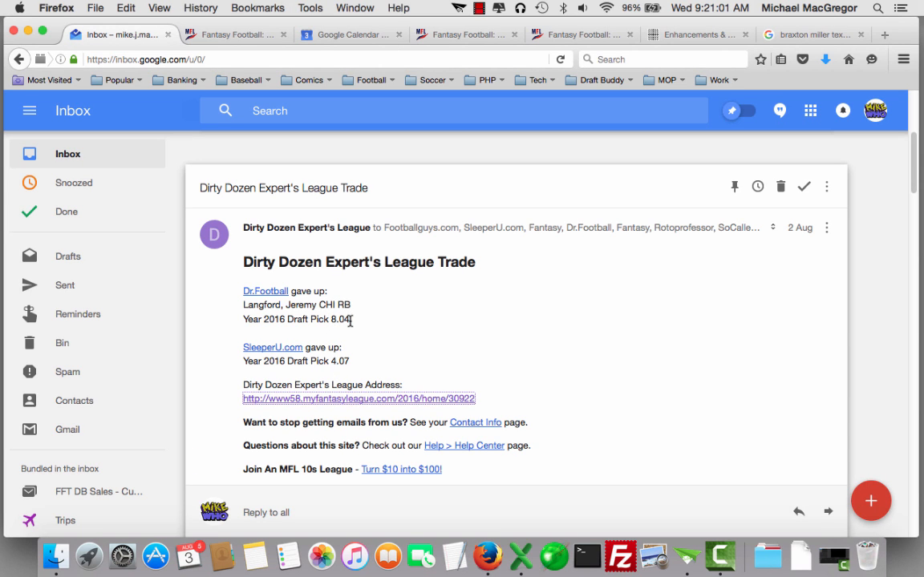
{"action": "left_click", "coordinate": [520, 555]}
{"action": "scroll", "coordinate": [332, 370], "scroll_direction": "down", "scroll_amount": 8}
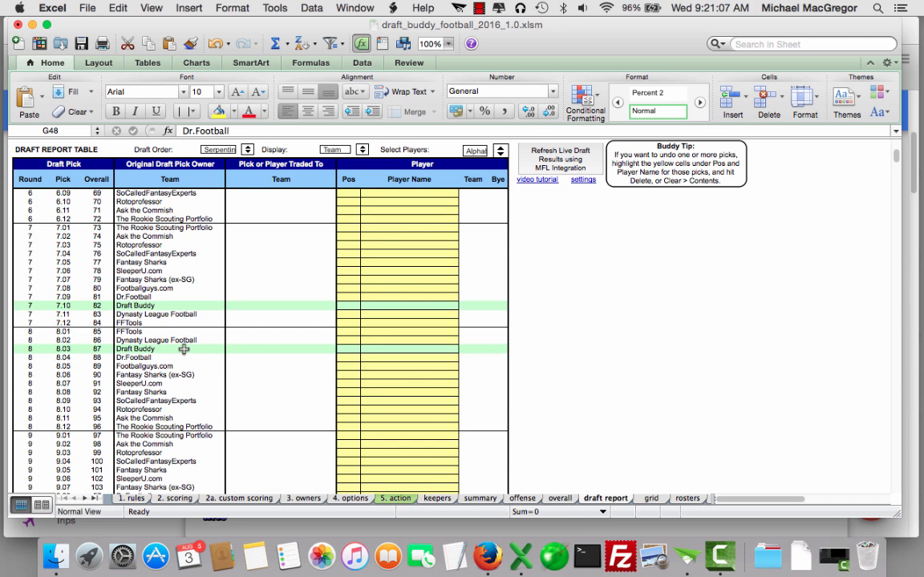
{"action": "left_click", "coordinate": [210, 359]}
{"action": "left_click", "coordinate": [318, 360]}
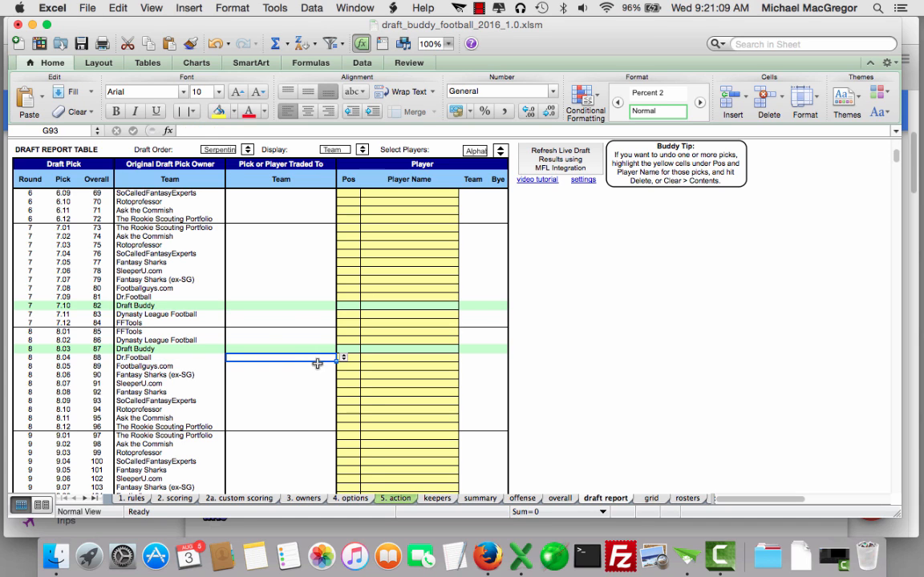
{"action": "left_click", "coordinate": [343, 358]}
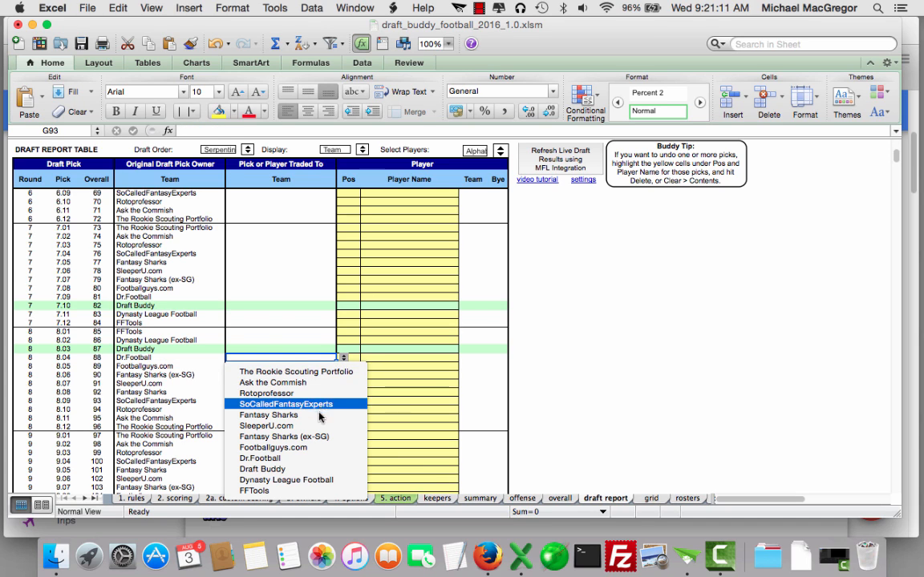
{"action": "key", "text": "Escape"}
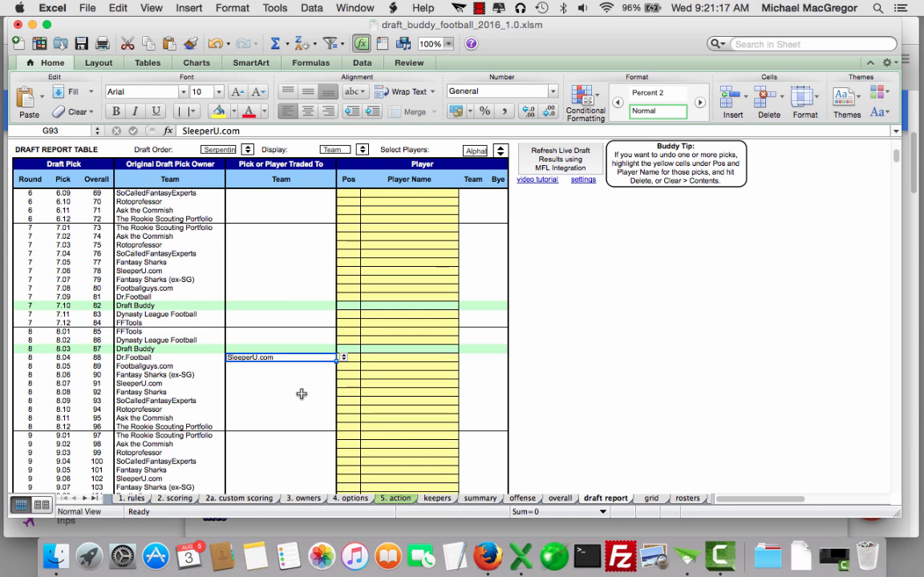
Step: On the keepers sheet, enter running back Jeremy Langford as SleeperU.com's first keeper and review the player choices for that entry
{"action": "left_click", "coordinate": [432, 499]}
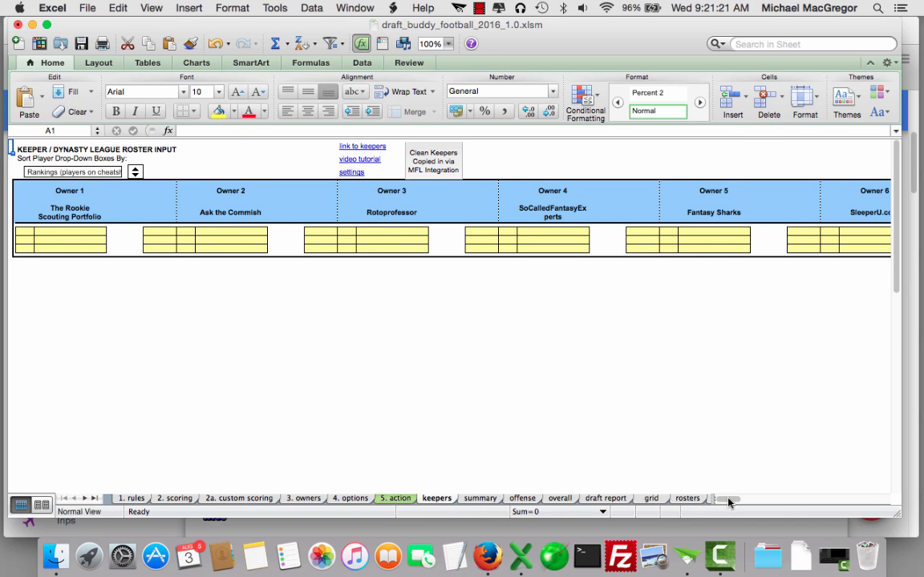
{"action": "left_click_drag", "start_coordinate": [728, 500], "coordinate": [737, 499]}
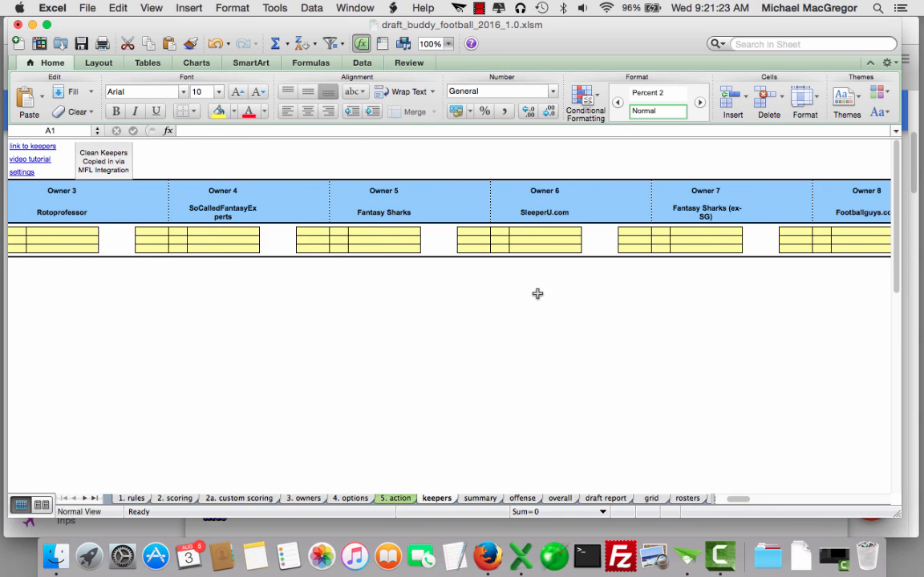
{"action": "left_click", "coordinate": [500, 231]}
{"action": "left_click", "coordinate": [515, 231]}
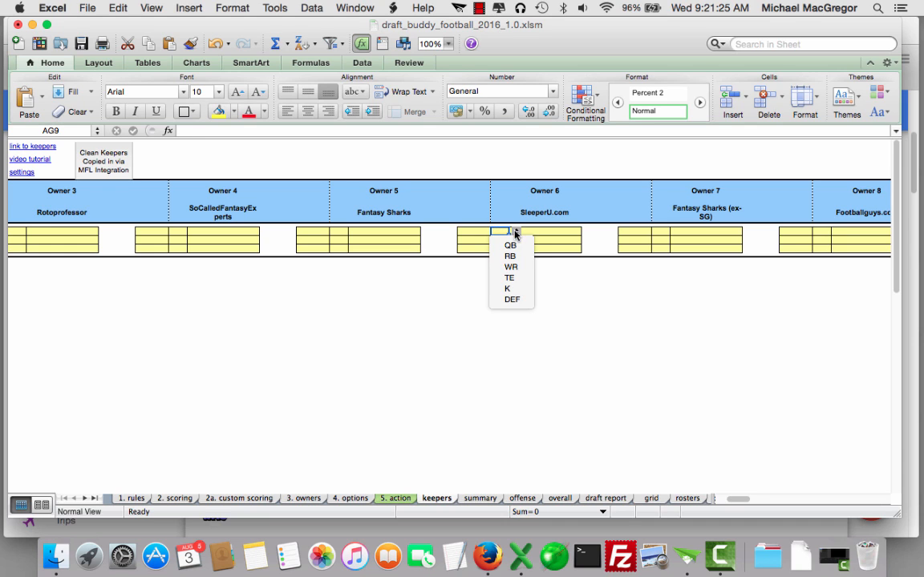
{"action": "left_click", "coordinate": [521, 256]}
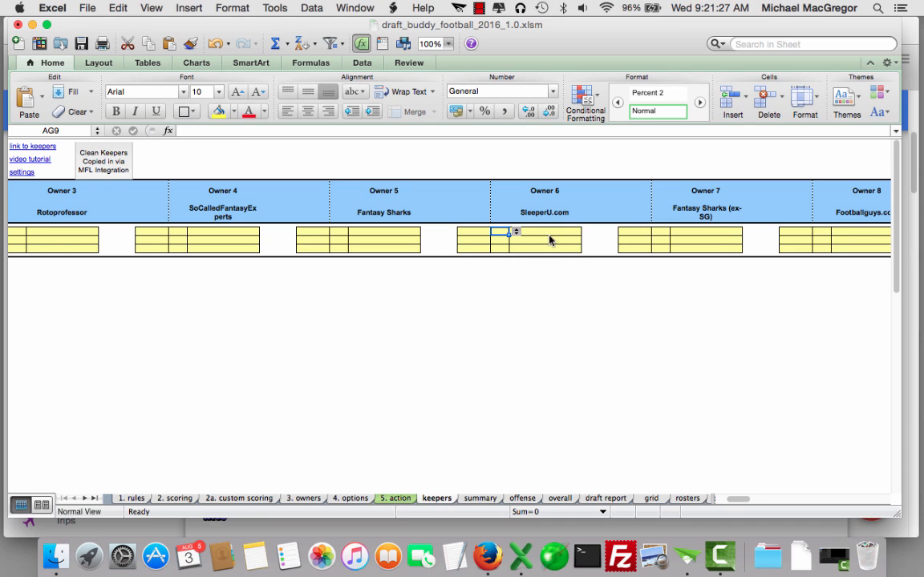
{"action": "left_click", "coordinate": [551, 233]}
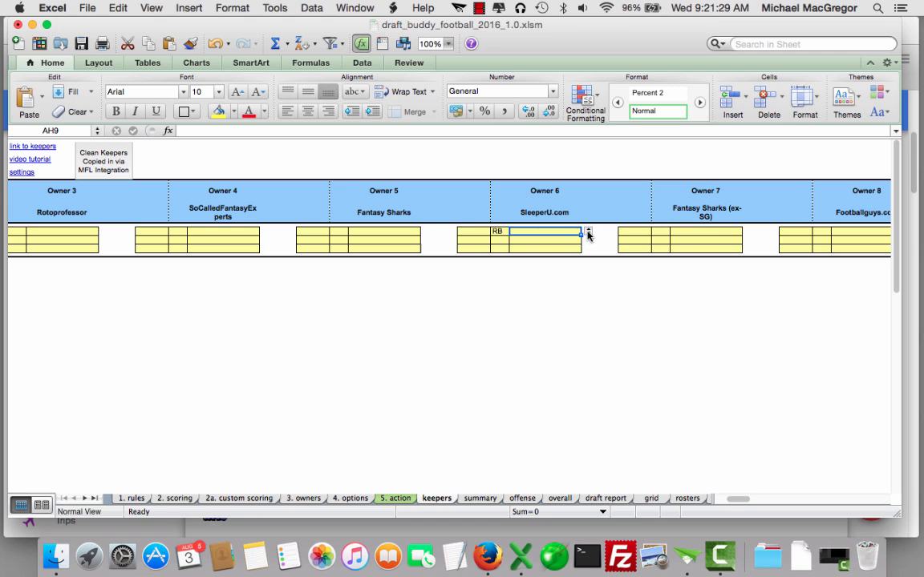
{"action": "left_click", "coordinate": [588, 232]}
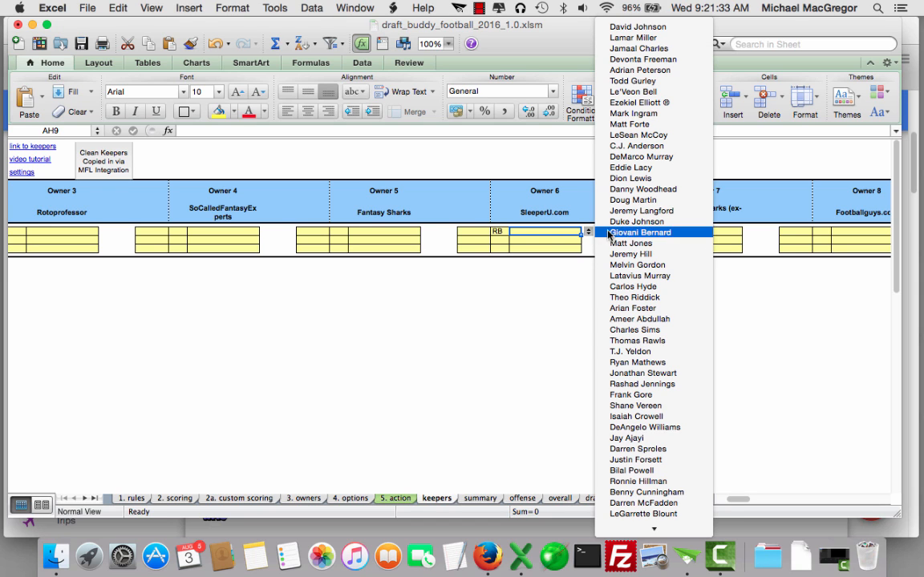
{"action": "left_click", "coordinate": [638, 212]}
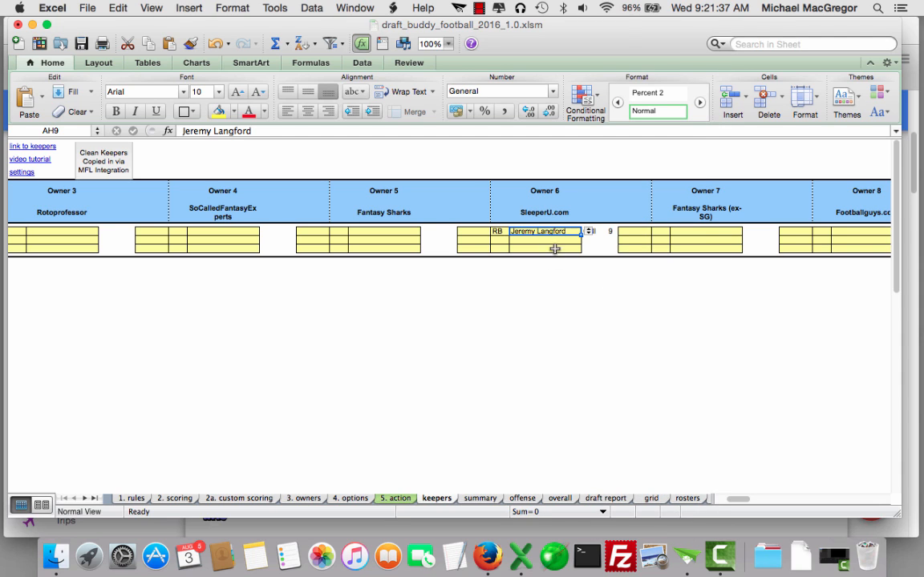
{"action": "left_click", "coordinate": [588, 232]}
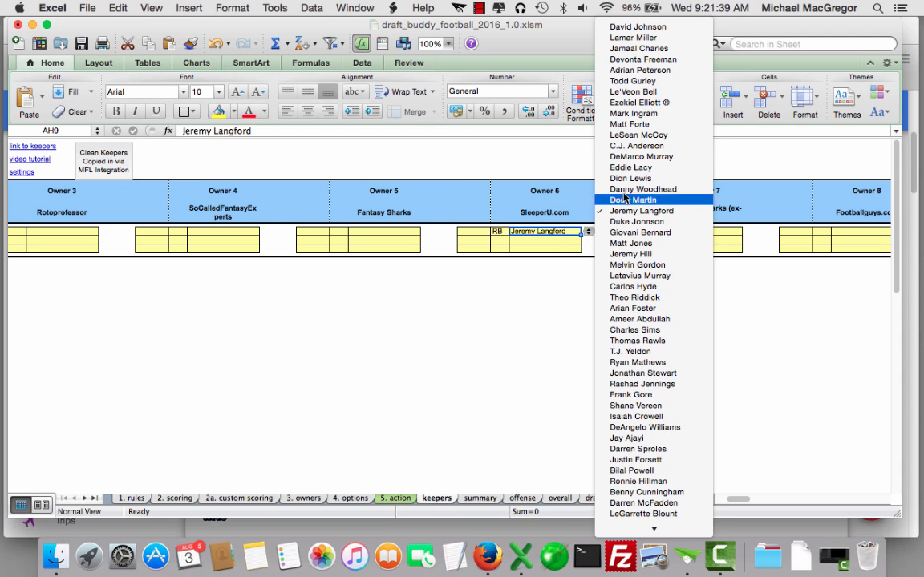
{"action": "left_click", "coordinate": [554, 280]}
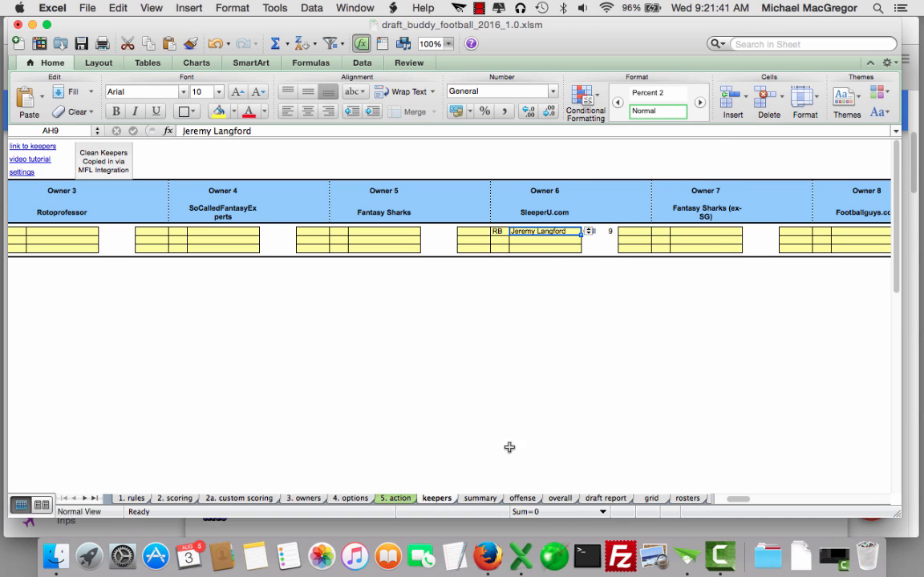
Step: Inspect the Select Players sorting options on the draft report, keeping Alphabetical
{"action": "left_click", "coordinate": [601, 498]}
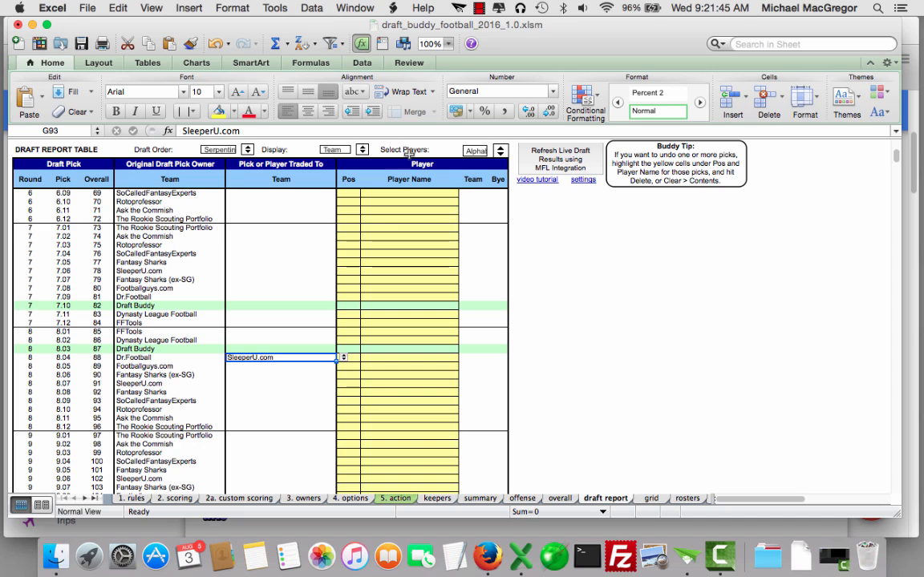
{"action": "left_click", "coordinate": [498, 155]}
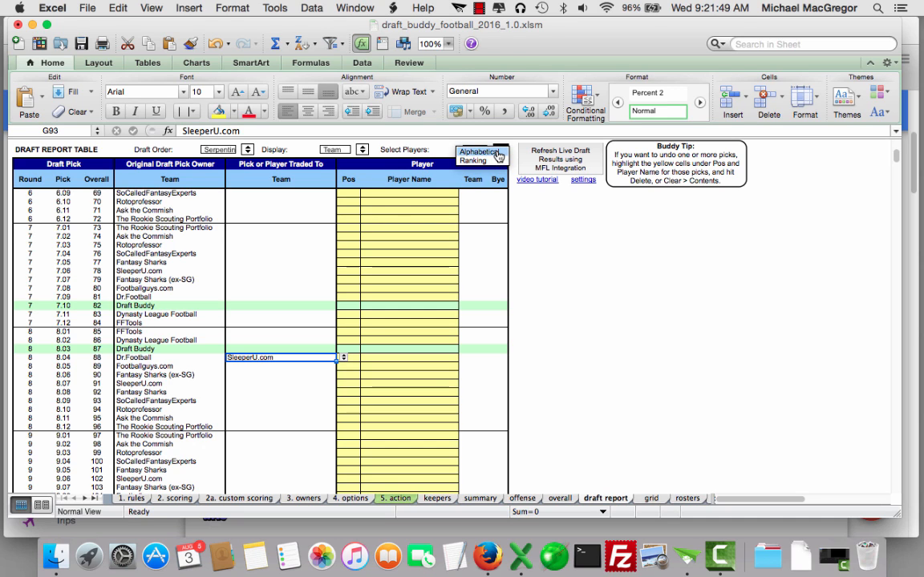
{"action": "left_click", "coordinate": [493, 151]}
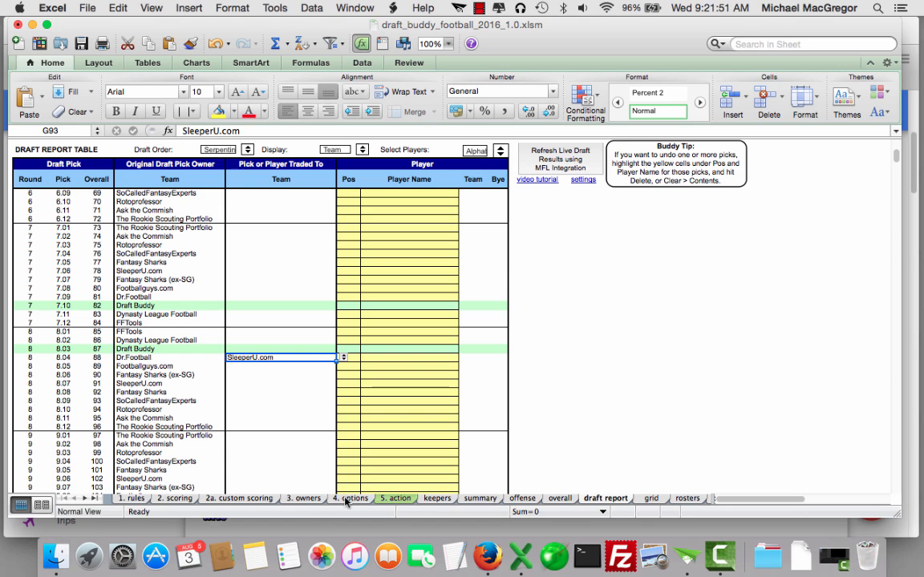
Step: Sort the keeper player lists by First Name Last Name (all players) and inspect SleeperU.com's running back choices
{"action": "left_click", "coordinate": [437, 498]}
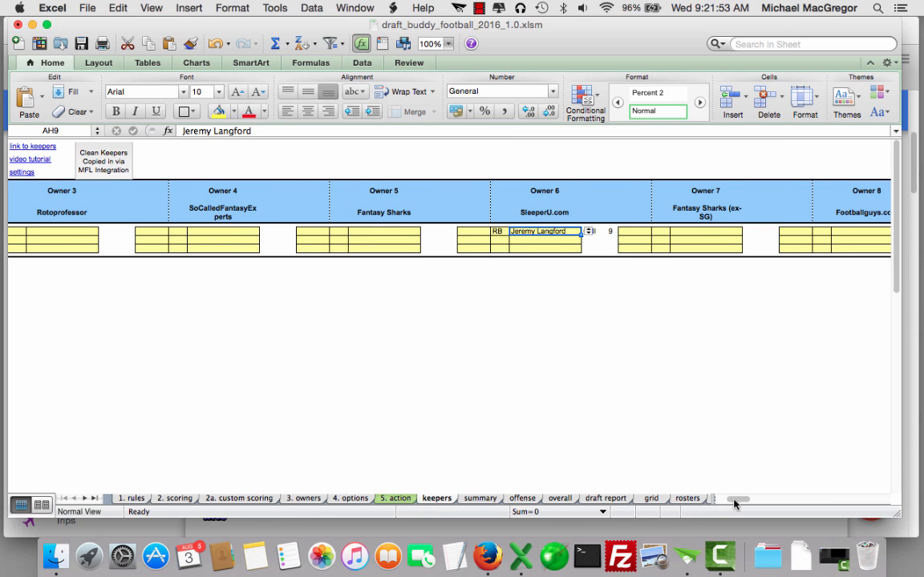
{"action": "left_click_drag", "start_coordinate": [735, 500], "coordinate": [725, 501]}
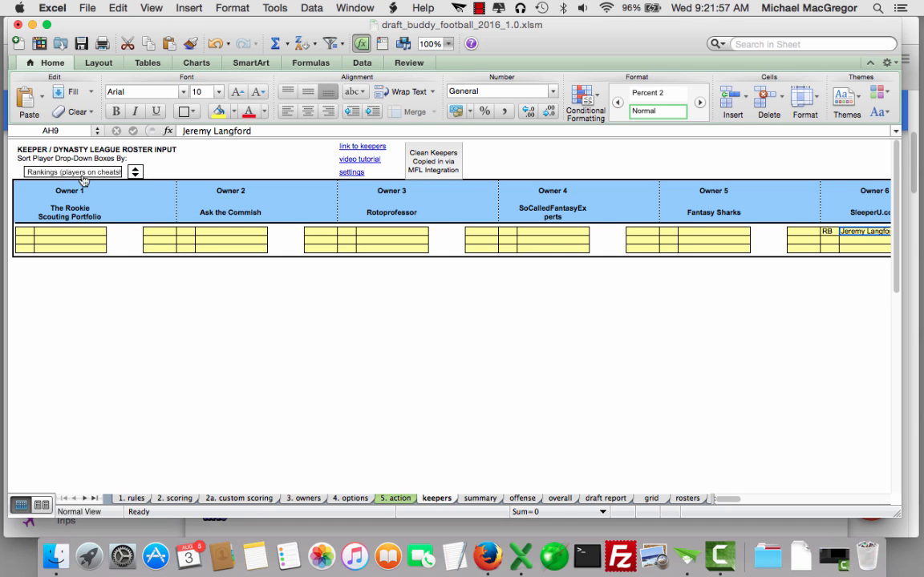
{"action": "left_click", "coordinate": [135, 174]}
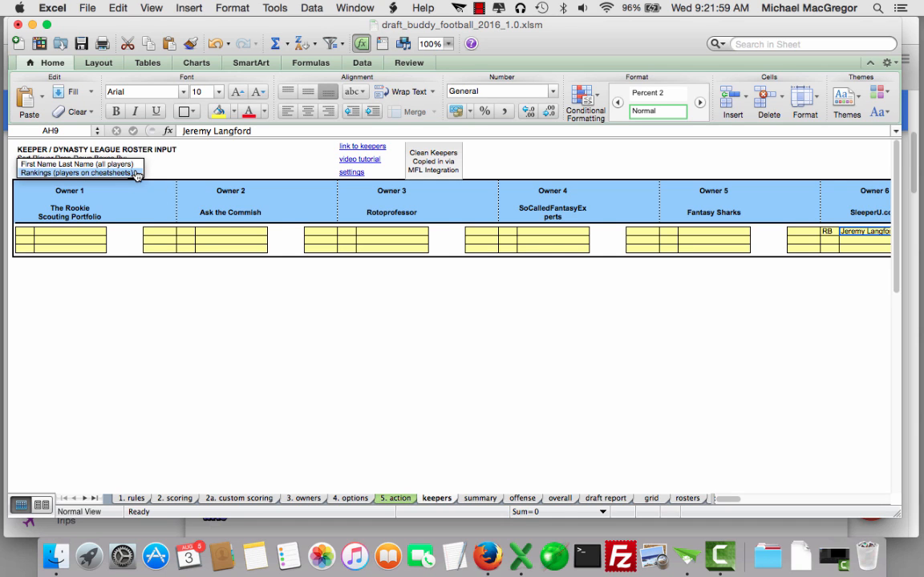
{"action": "left_click", "coordinate": [150, 267]}
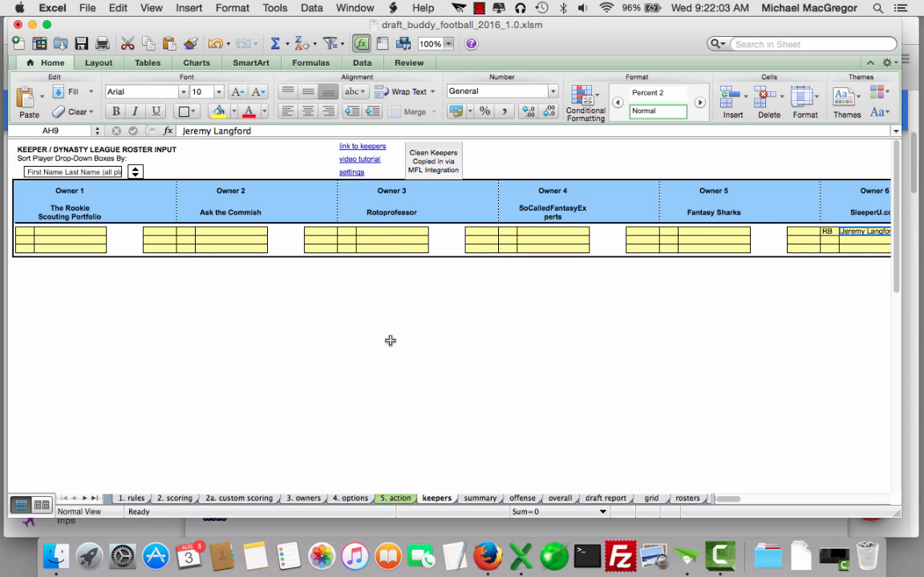
{"action": "left_click_drag", "start_coordinate": [723, 499], "coordinate": [740, 502]}
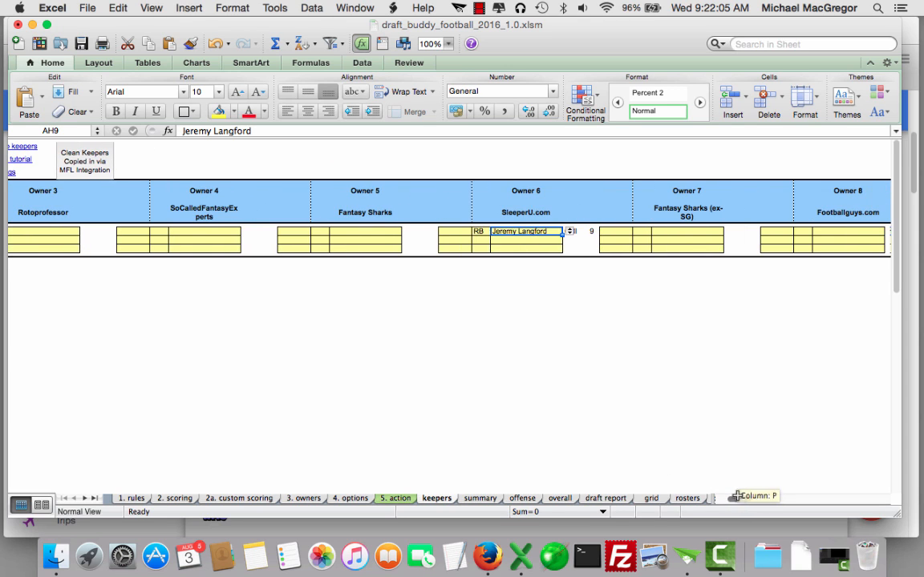
{"action": "left_click", "coordinate": [569, 231]}
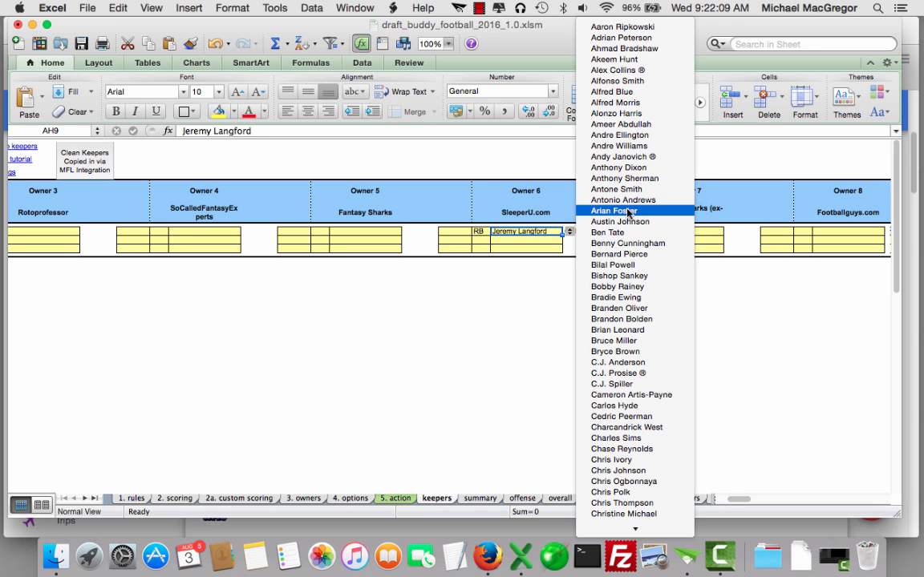
{"action": "key", "text": "Escape"}
Step: Return the keeper player lists to Rankings (players on cheatsheets) and recheck SleeperU.com's running back choices
{"action": "left_click_drag", "start_coordinate": [741, 500], "coordinate": [725, 503]}
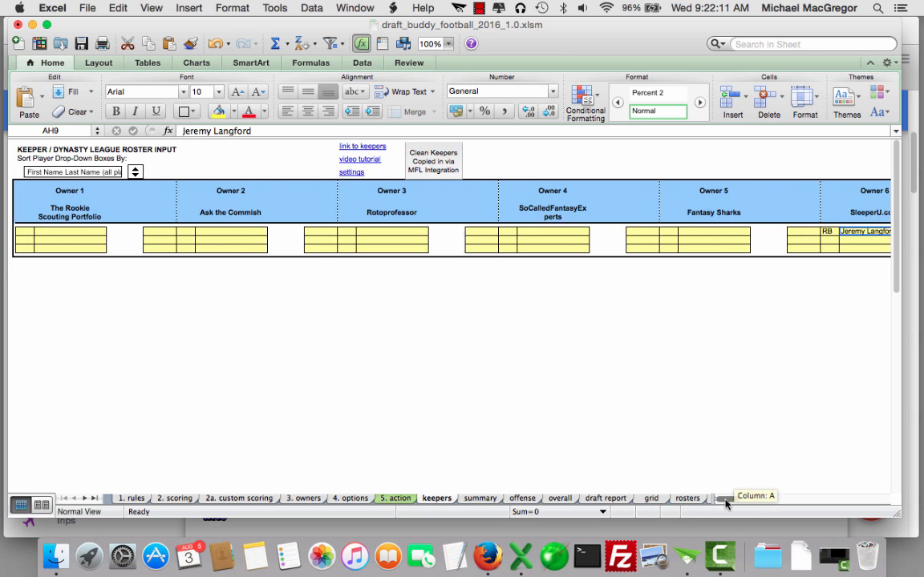
{"action": "left_click", "coordinate": [134, 176]}
{"action": "left_click", "coordinate": [131, 183]}
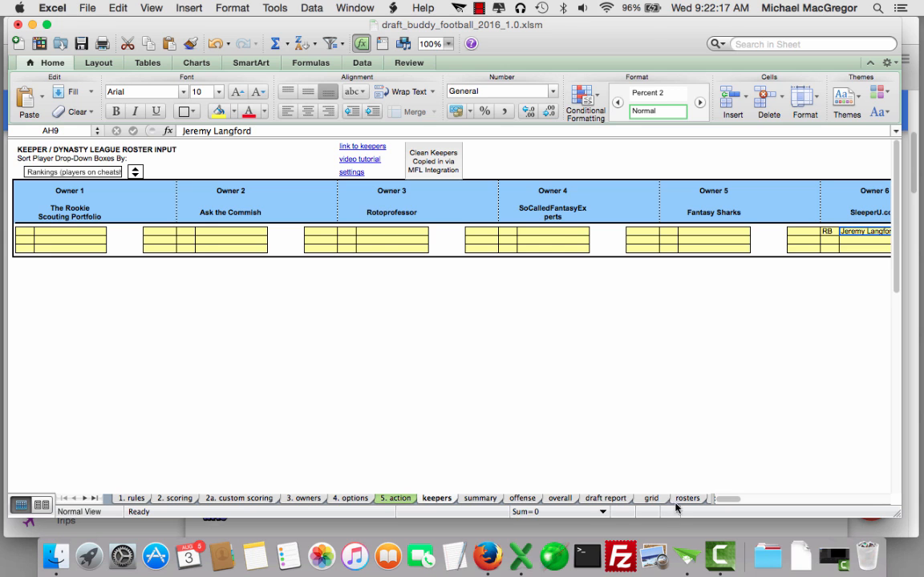
{"action": "left_click_drag", "start_coordinate": [727, 500], "coordinate": [742, 501]}
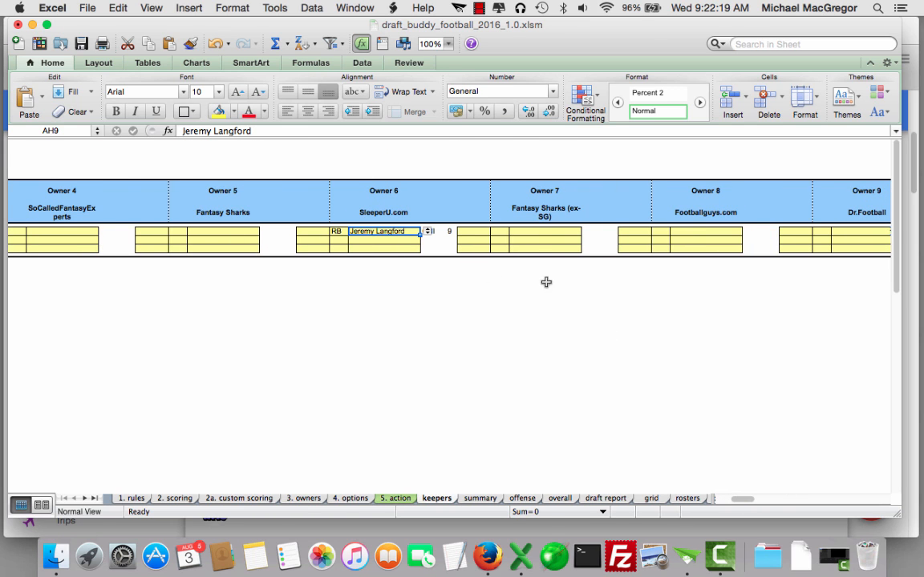
{"action": "left_click", "coordinate": [428, 232]}
{"action": "left_click", "coordinate": [480, 211]}
{"action": "left_click", "coordinate": [338, 322]}
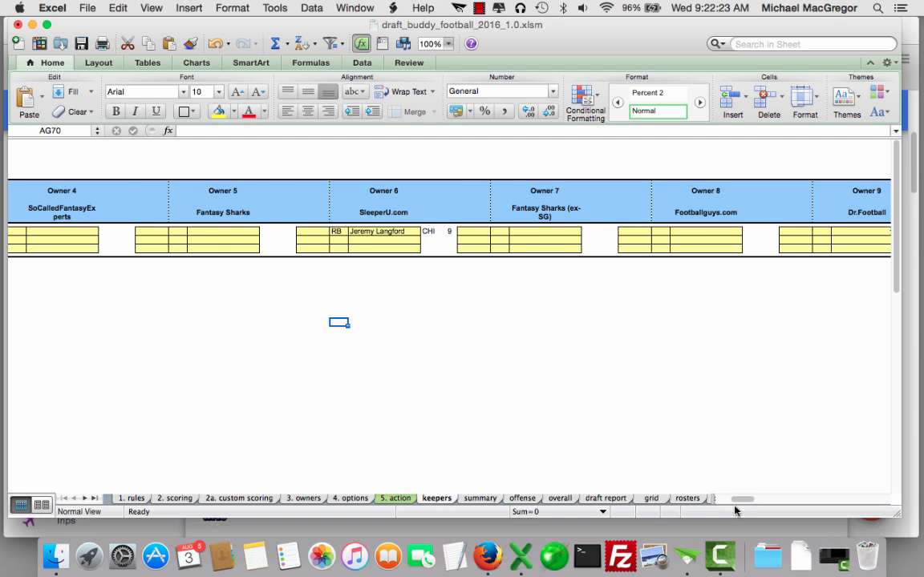
Step: Check SleeperU.com's column on the rosters sheet and return to the start of the keepers sheet
{"action": "mouse_move", "coordinate": [743, 499]}
{"action": "left_mouse_down"}
{"action": "mouse_move", "coordinate": [731, 503]}
{"action": "mouse_move", "coordinate": [509, 430]}
{"action": "mouse_move", "coordinate": [741, 502]}
{"action": "left_mouse_up"}
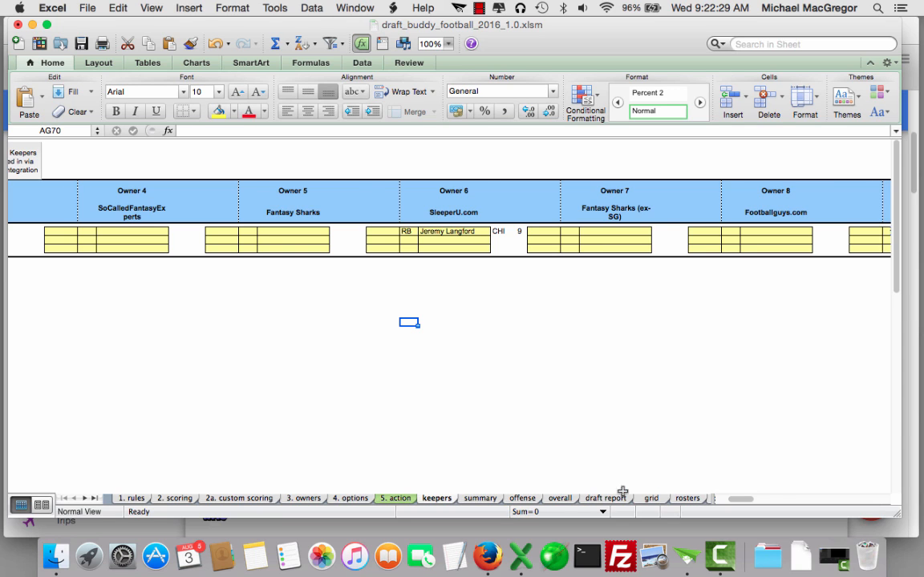
{"action": "left_click", "coordinate": [687, 499]}
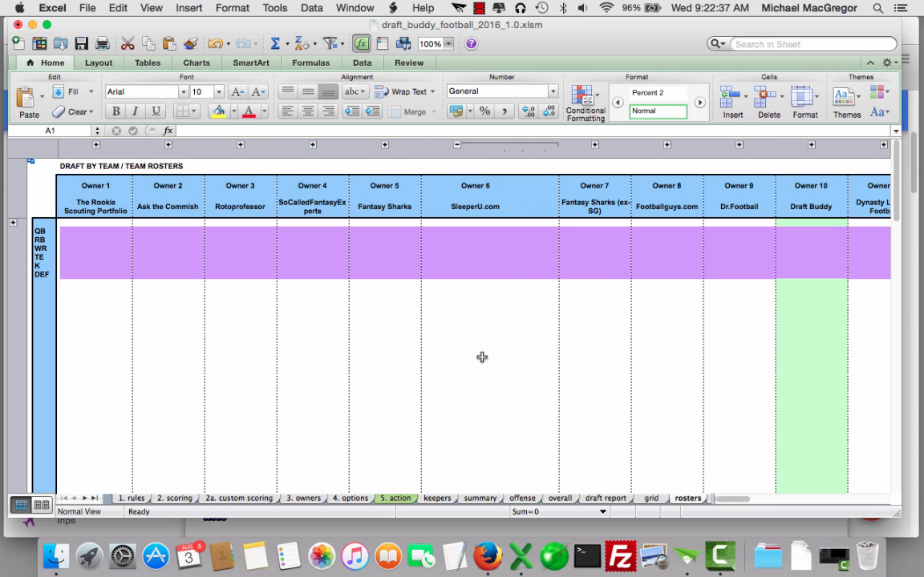
{"action": "left_click", "coordinate": [435, 497]}
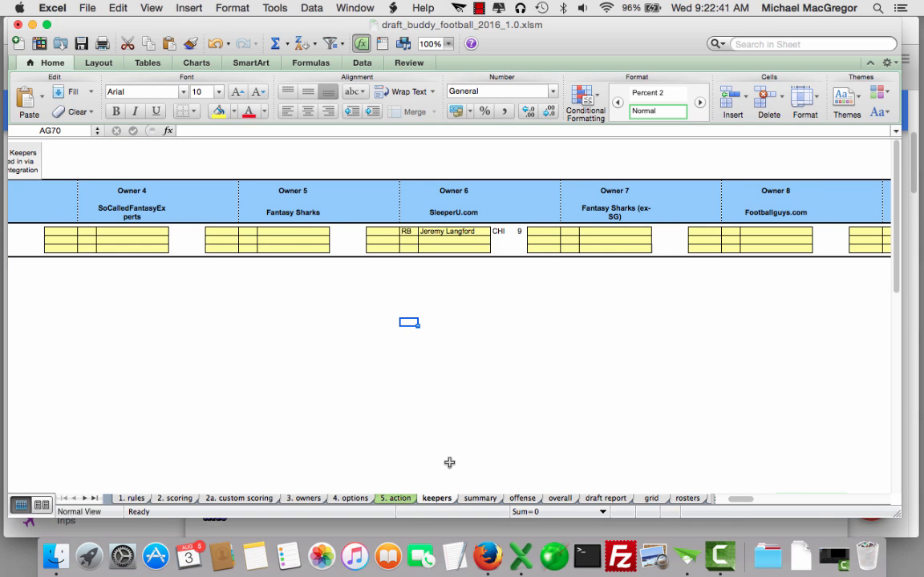
{"action": "left_click_drag", "start_coordinate": [741, 499], "coordinate": [724, 502]}
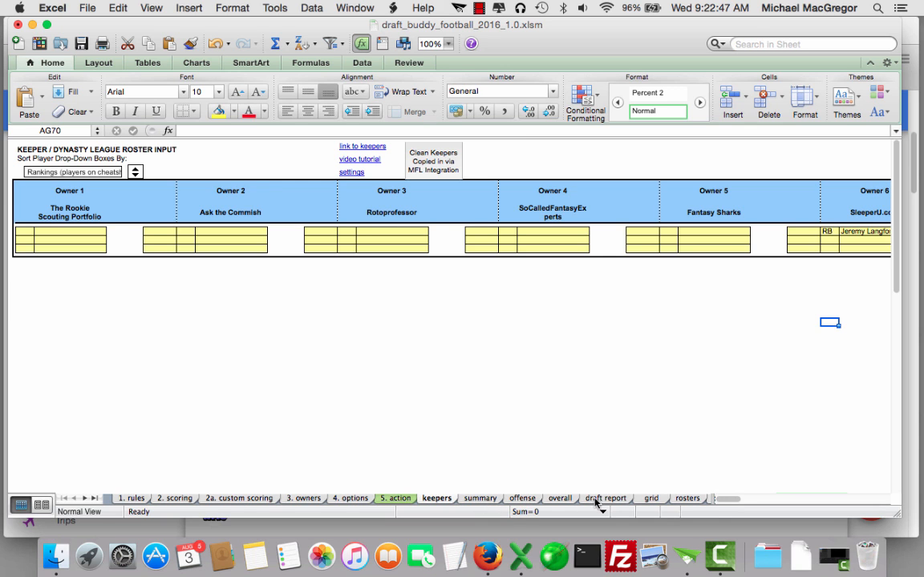
Step: Locate Jeremy Langford in the running backs list on the offense sheet
{"action": "left_click", "coordinate": [524, 499]}
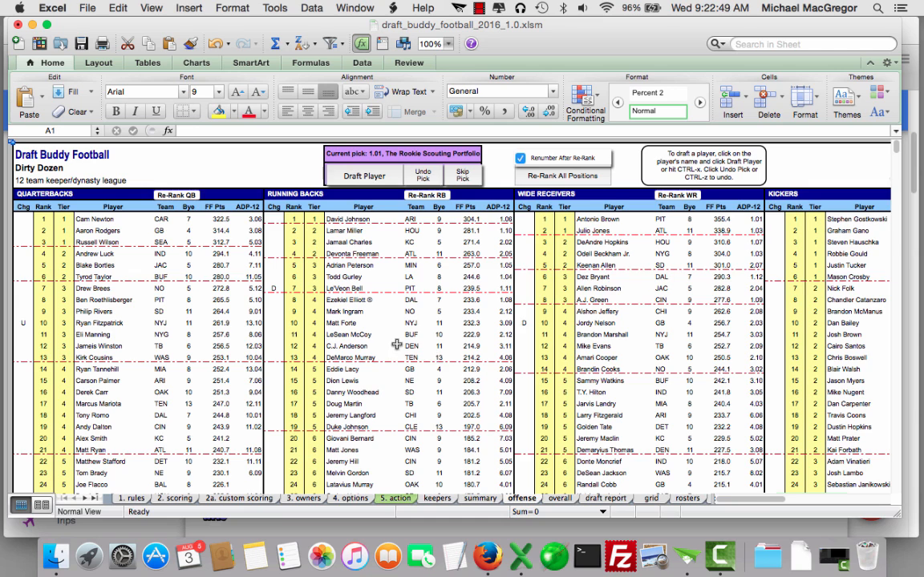
{"action": "scroll", "coordinate": [396, 344], "scroll_direction": "down", "scroll_amount": 1}
{"action": "left_click", "coordinate": [361, 405]}
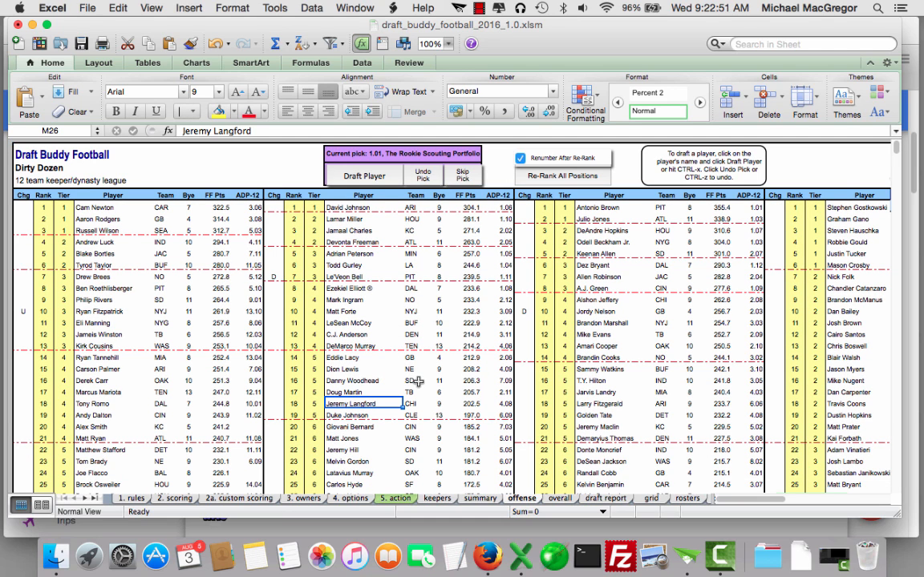
Step: Assign pick 8.04 to SleeperU.com's keeper Jeremy Langford on the keepers sheet, and check that pick's row in the draft report
{"action": "left_click", "coordinate": [435, 498]}
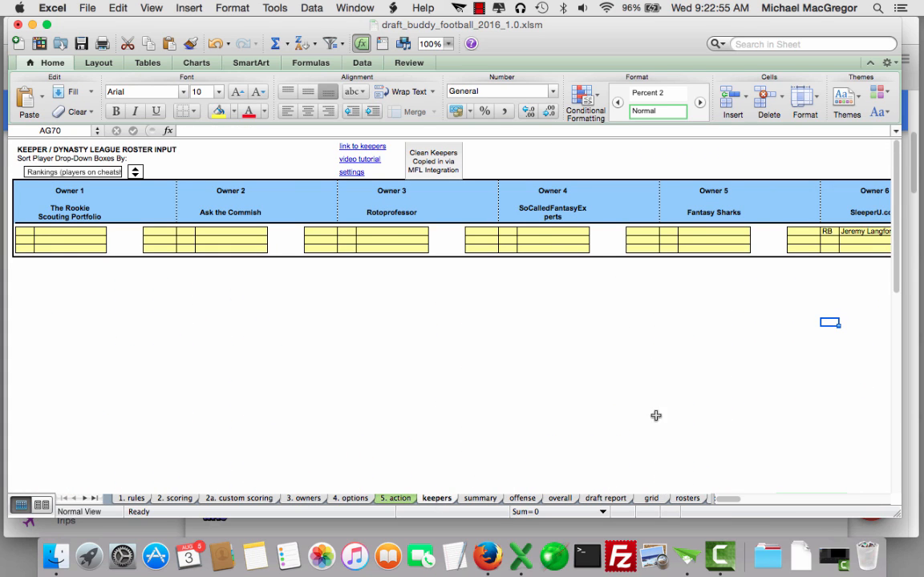
{"action": "mouse_move", "coordinate": [730, 503]}
{"action": "left_mouse_down"}
{"action": "mouse_move", "coordinate": [750, 499]}
{"action": "mouse_move", "coordinate": [741, 499]}
{"action": "left_mouse_up"}
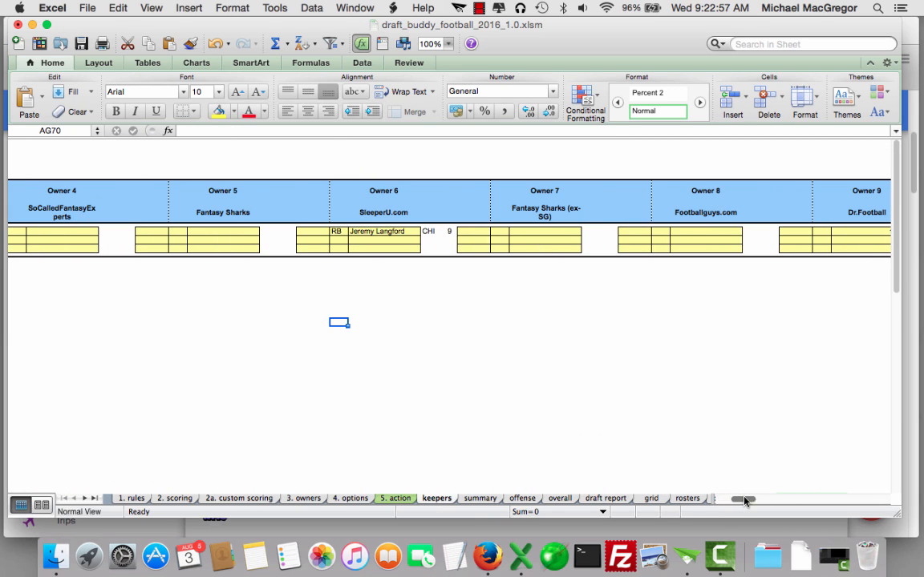
{"action": "left_click", "coordinate": [470, 231]}
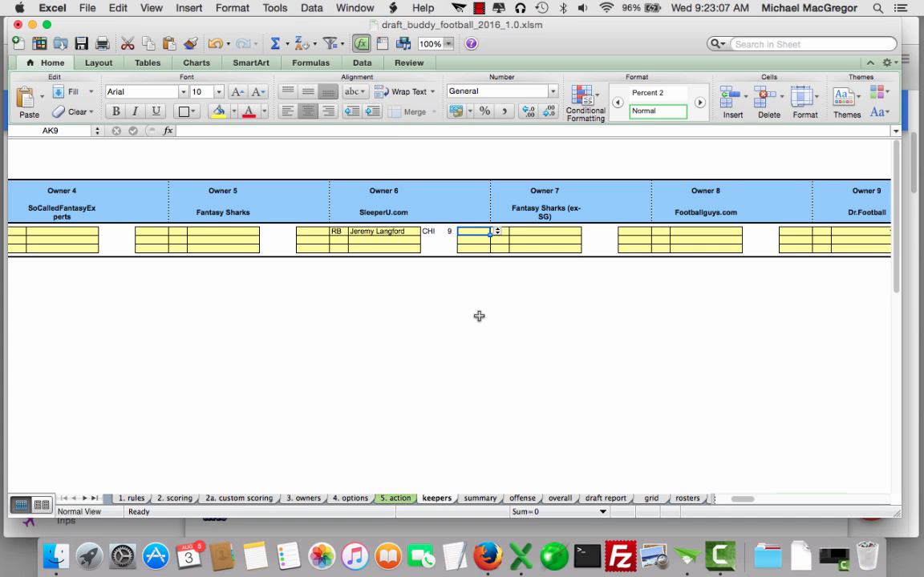
{"action": "left_click", "coordinate": [497, 233]}
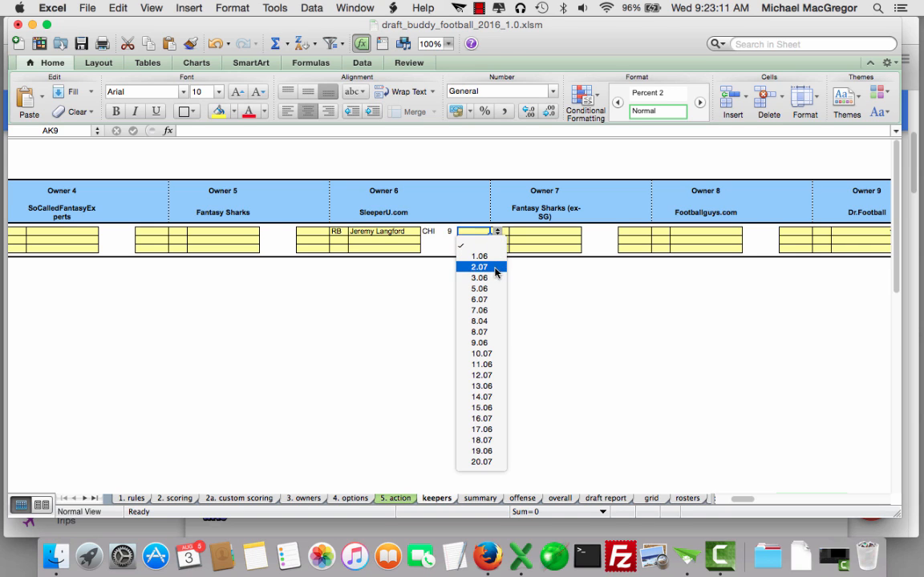
{"action": "left_click", "coordinate": [481, 320]}
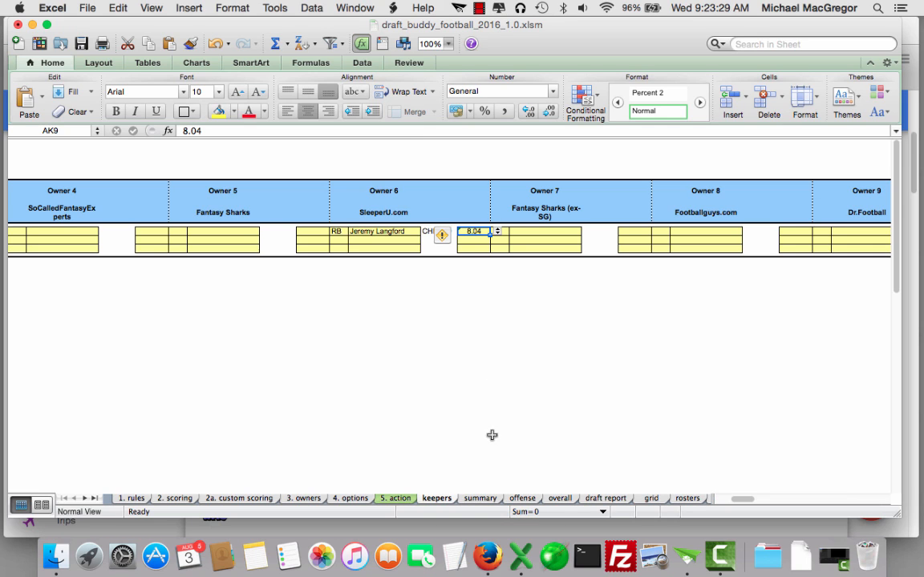
{"action": "left_click", "coordinate": [605, 500]}
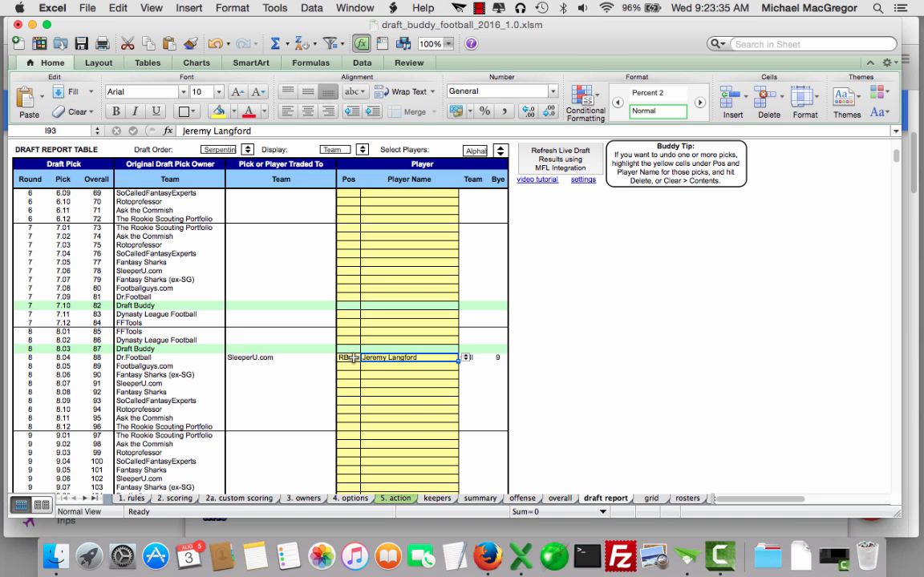
{"action": "left_click", "coordinate": [281, 358]}
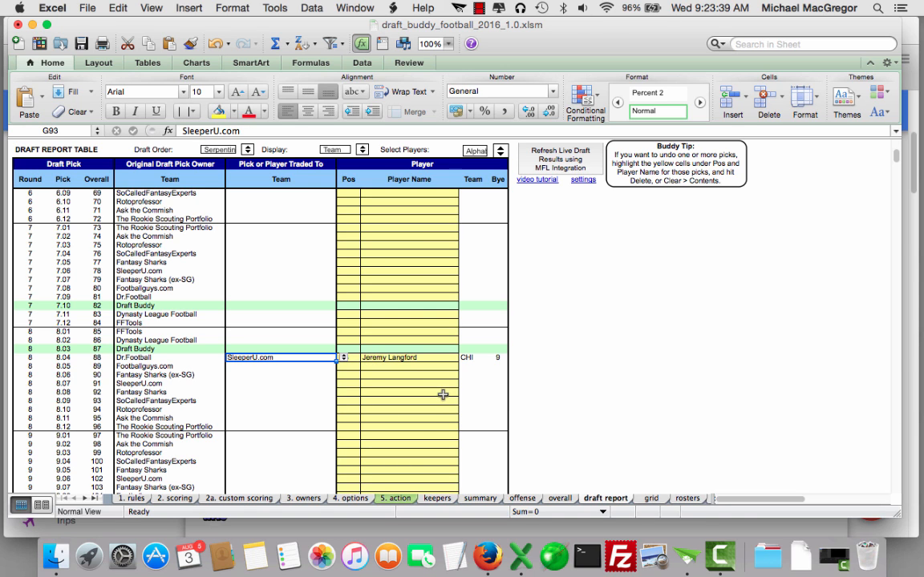
Step: Check Jeremy Langford's entry in the offense sheet's running backs list and SleeperU.com's column on the rosters sheet
{"action": "left_click", "coordinate": [522, 498]}
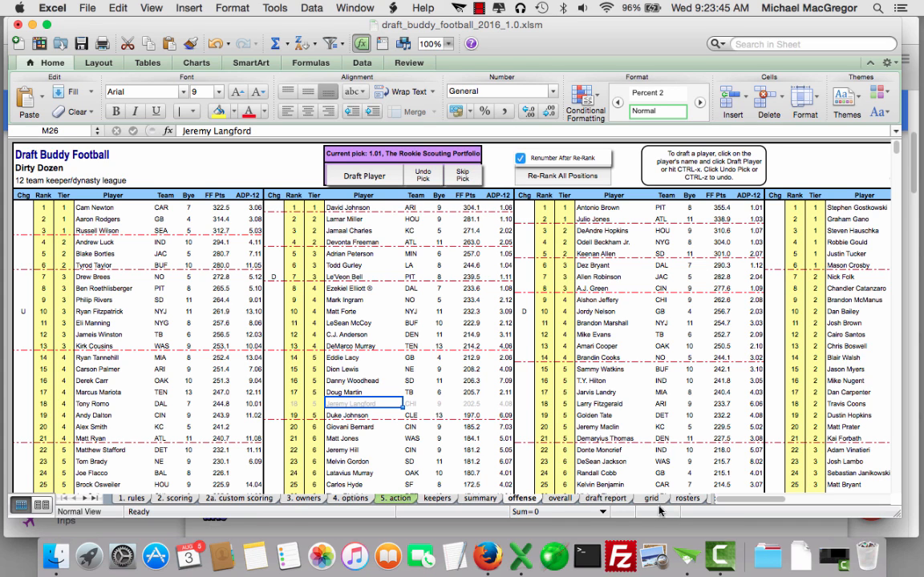
{"action": "left_click", "coordinate": [690, 499]}
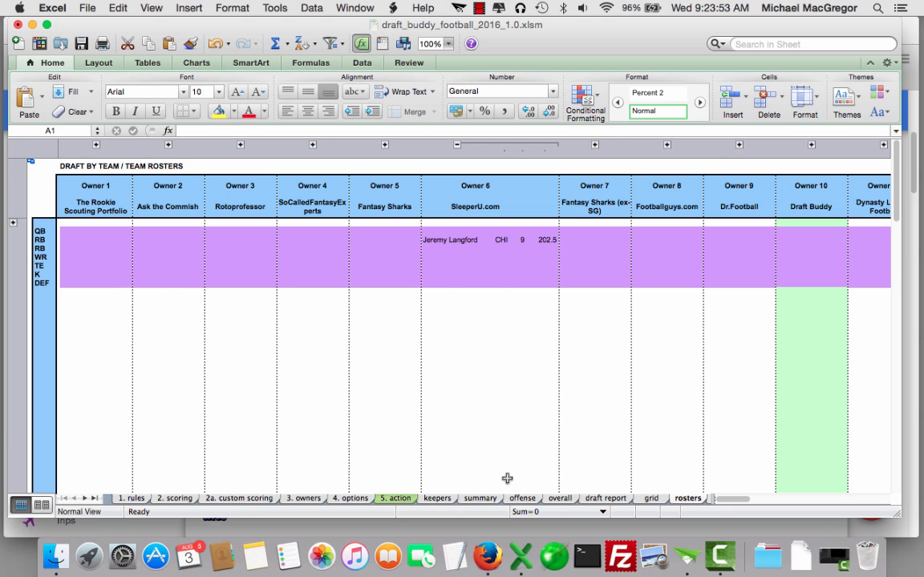
Step: Clear the position and player name for Jeremy Langford from pick 8.04 in the draft report
{"action": "left_click", "coordinate": [606, 498]}
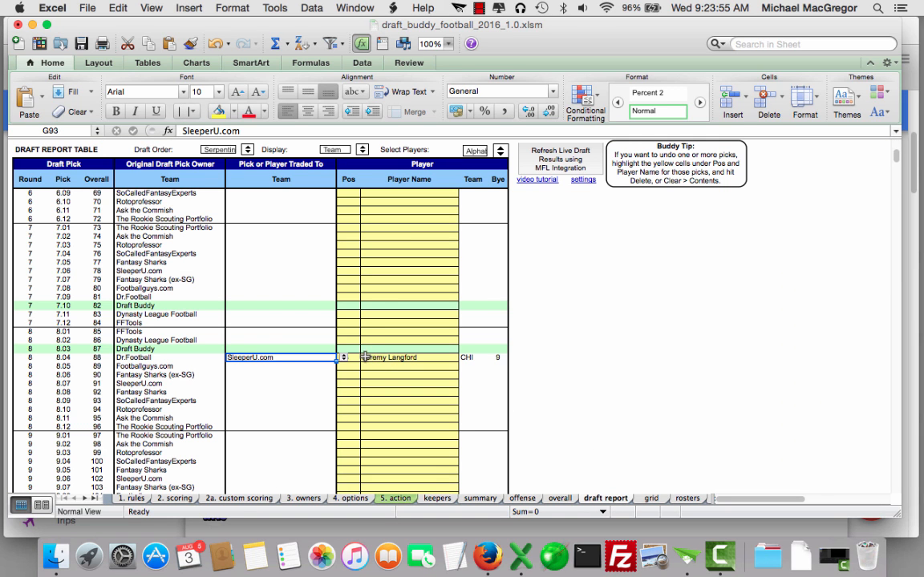
{"action": "left_click_drag", "start_coordinate": [353, 357], "coordinate": [372, 358]}
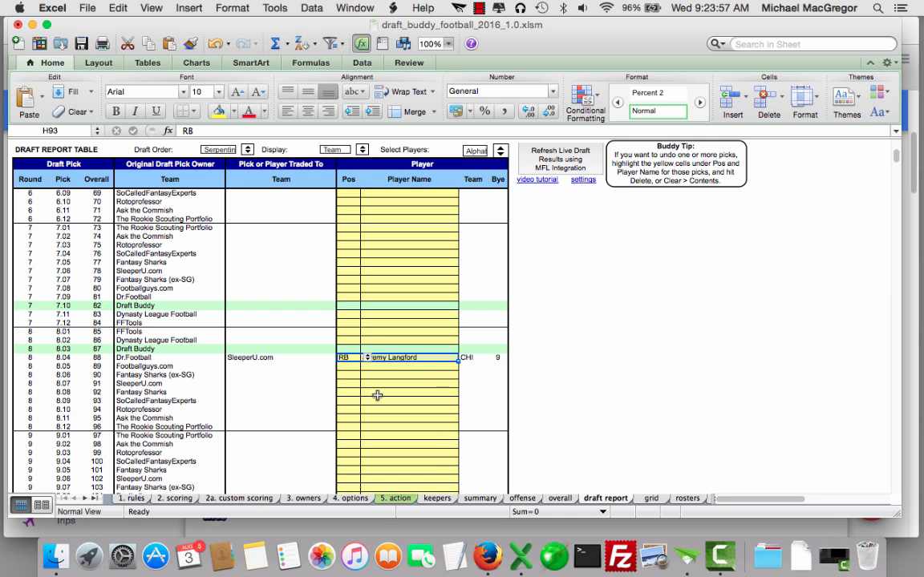
{"action": "left_click", "coordinate": [90, 112]}
{"action": "left_click", "coordinate": [76, 154]}
{"action": "left_click", "coordinate": [351, 356]}
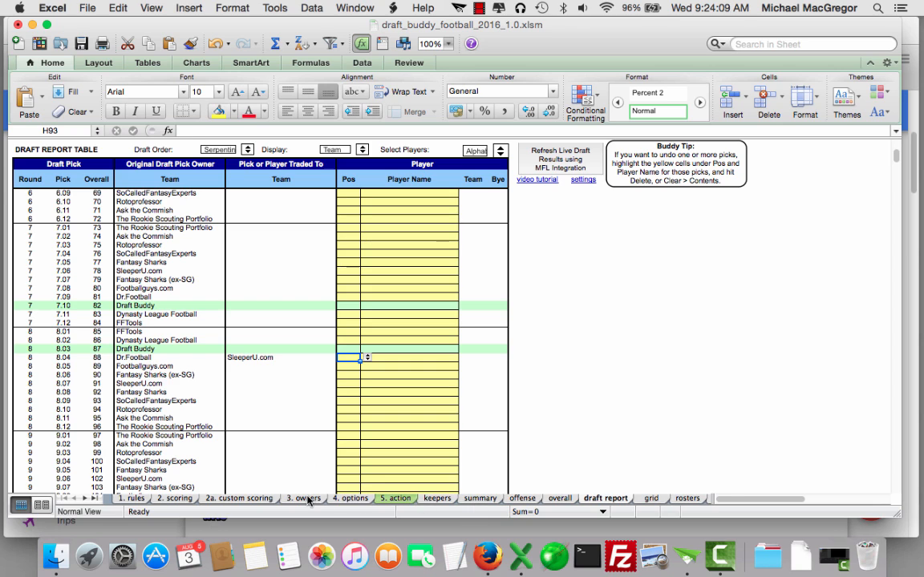
Step: Change the pick for SleeperU.com's keeper Jeremy Langford to 12.07 on the keepers sheet, and check that pick's row in the draft report
{"action": "left_click", "coordinate": [437, 498]}
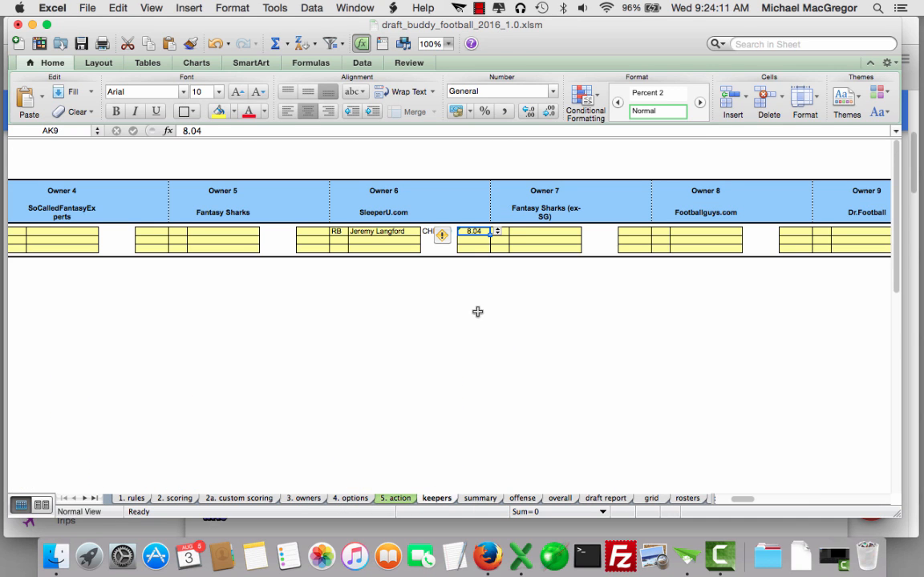
{"action": "left_click", "coordinate": [497, 232]}
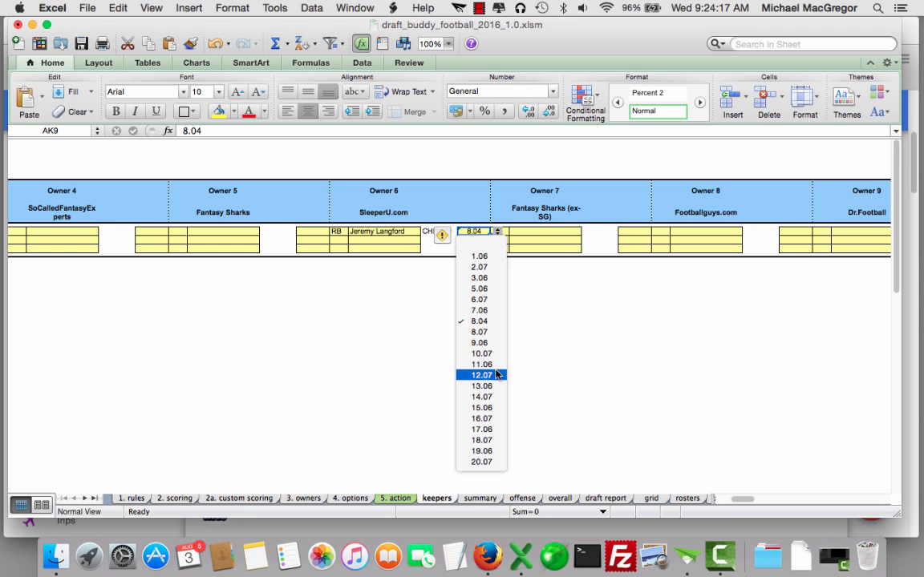
{"action": "left_click", "coordinate": [523, 386]}
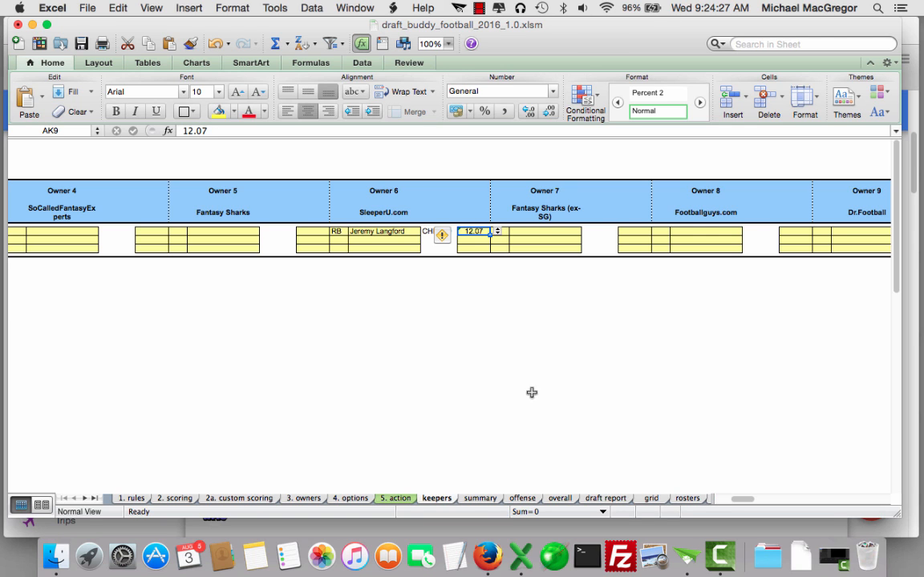
{"action": "left_click", "coordinate": [601, 498]}
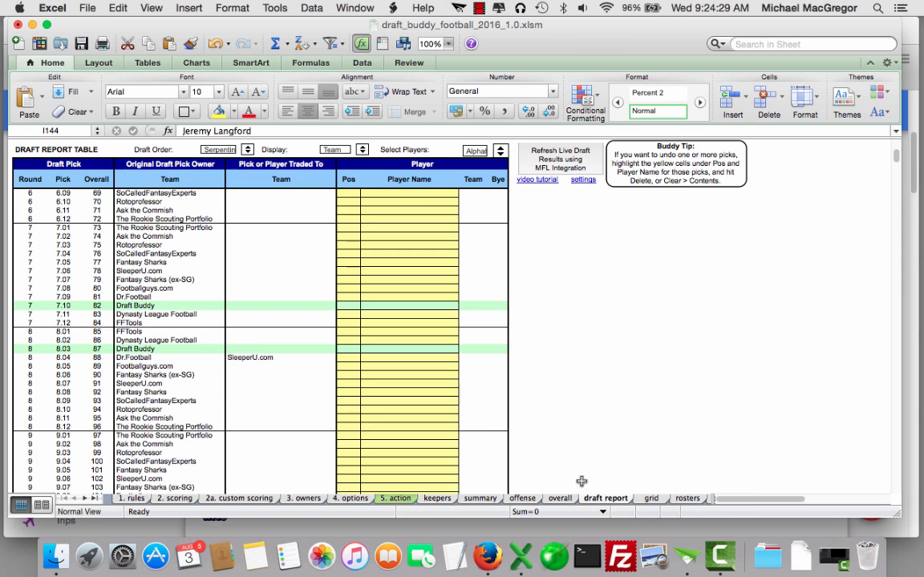
{"action": "scroll", "coordinate": [446, 372], "scroll_direction": "down", "scroll_amount": 3}
{"action": "scroll", "coordinate": [446, 372], "scroll_direction": "down", "scroll_amount": 15}
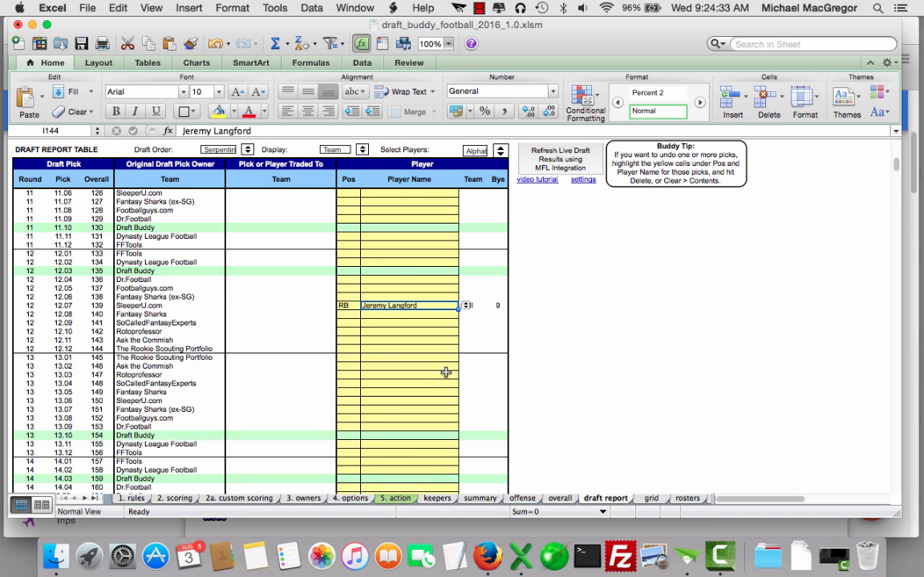
Step: Recheck Jeremy Langford on the offense and rosters sheets, and return to the opening rounds of the draft report
{"action": "left_click", "coordinate": [522, 498]}
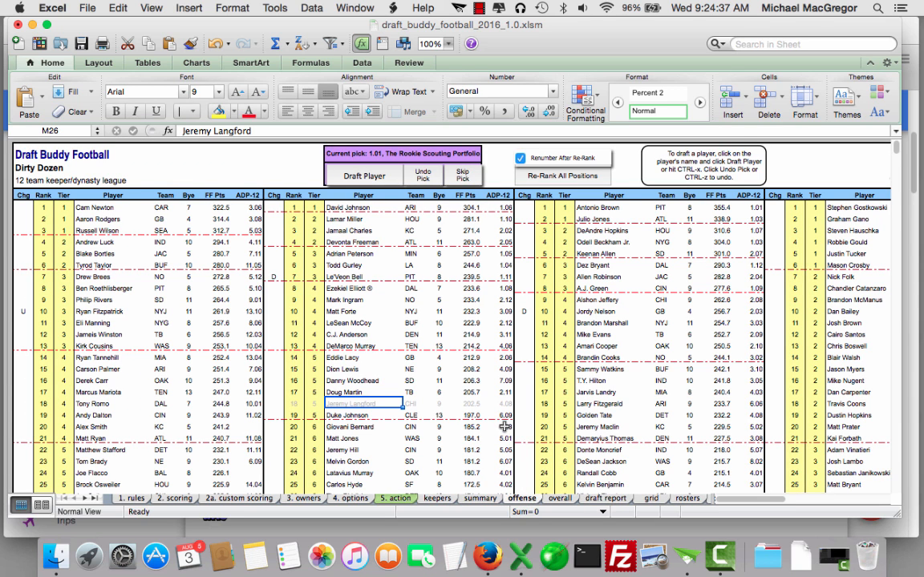
{"action": "left_click", "coordinate": [687, 498]}
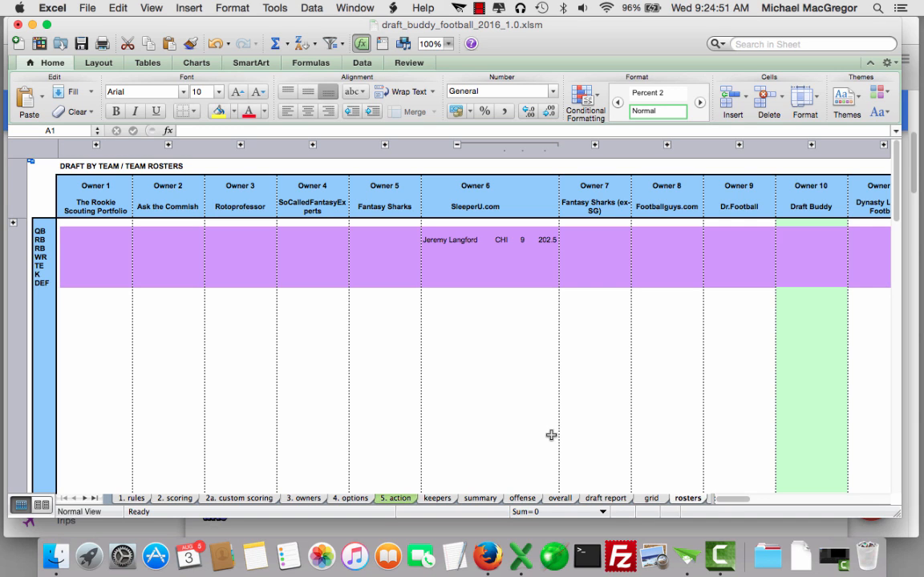
{"action": "left_click", "coordinate": [605, 499]}
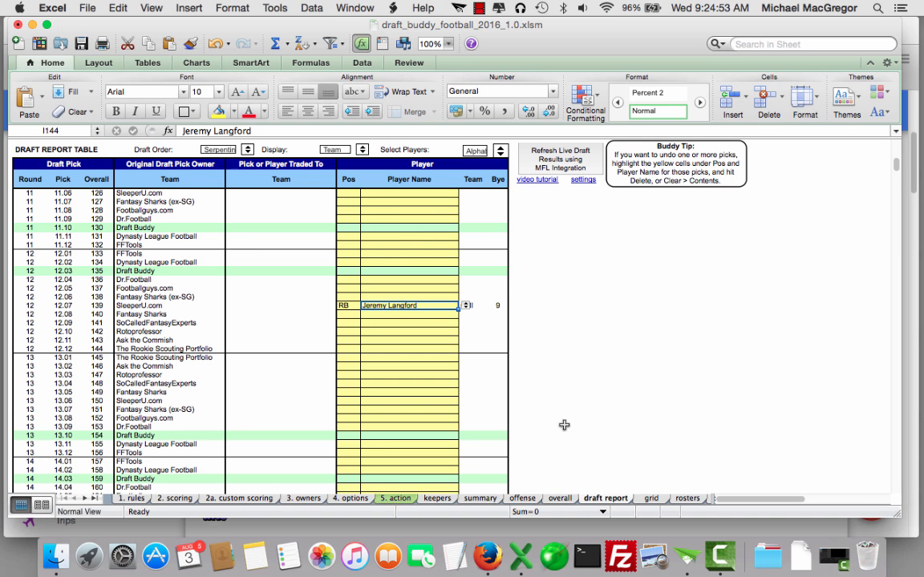
{"action": "scroll", "coordinate": [562, 379], "scroll_direction": "up", "scroll_amount": 16}
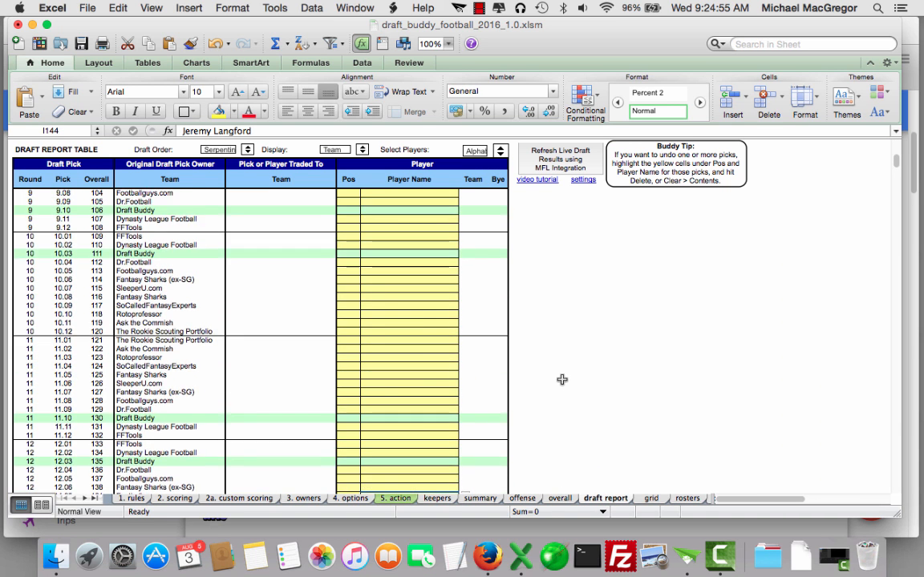
{"action": "scroll", "coordinate": [562, 379], "scroll_direction": "up", "scroll_amount": 20}
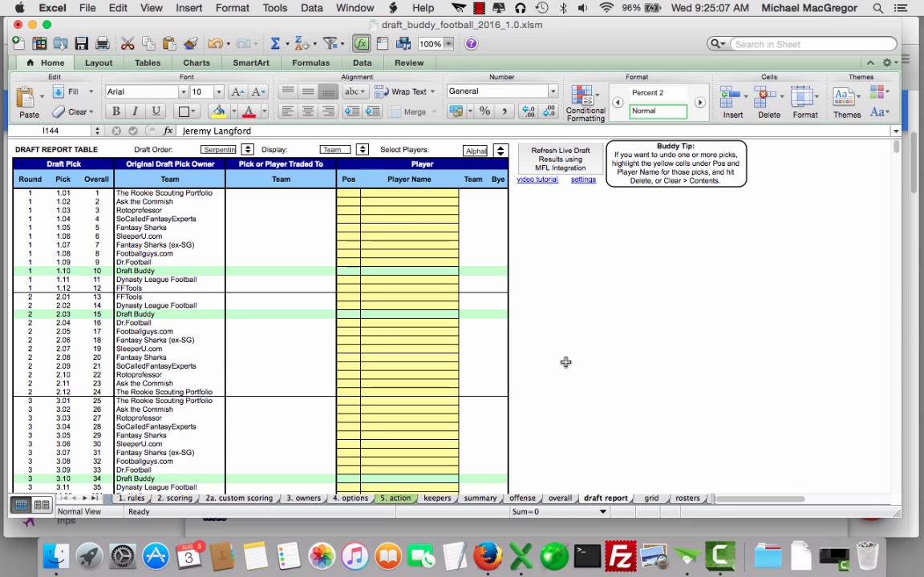
{"action": "scroll", "coordinate": [562, 365], "scroll_direction": "down", "scroll_amount": 3}
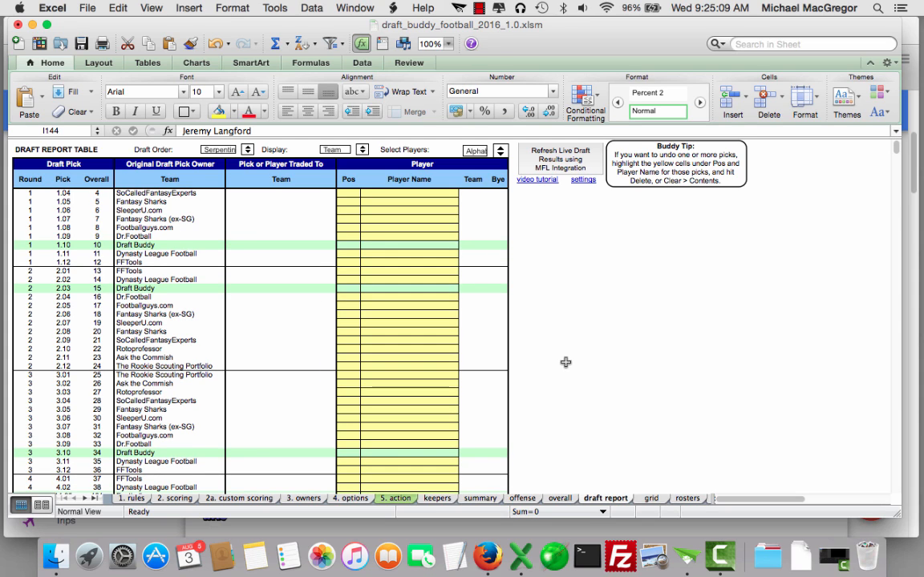